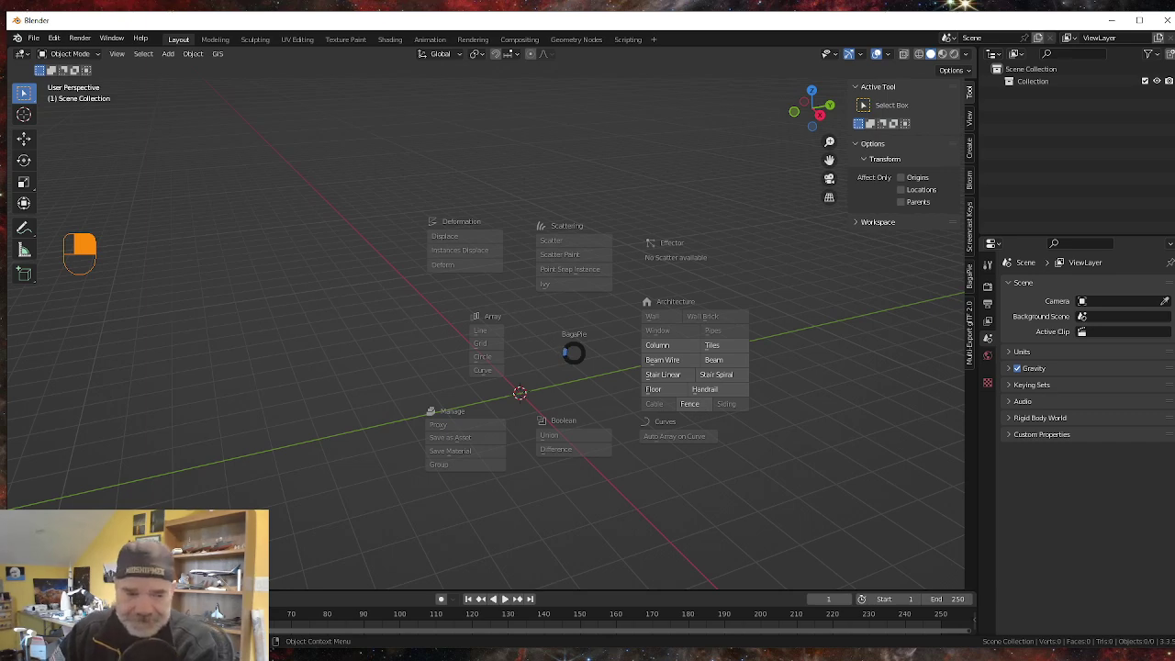
- Add a BagaPie Beam Wire tower at the scene origin
{"action": "right_click", "coordinate": [540, 352]}
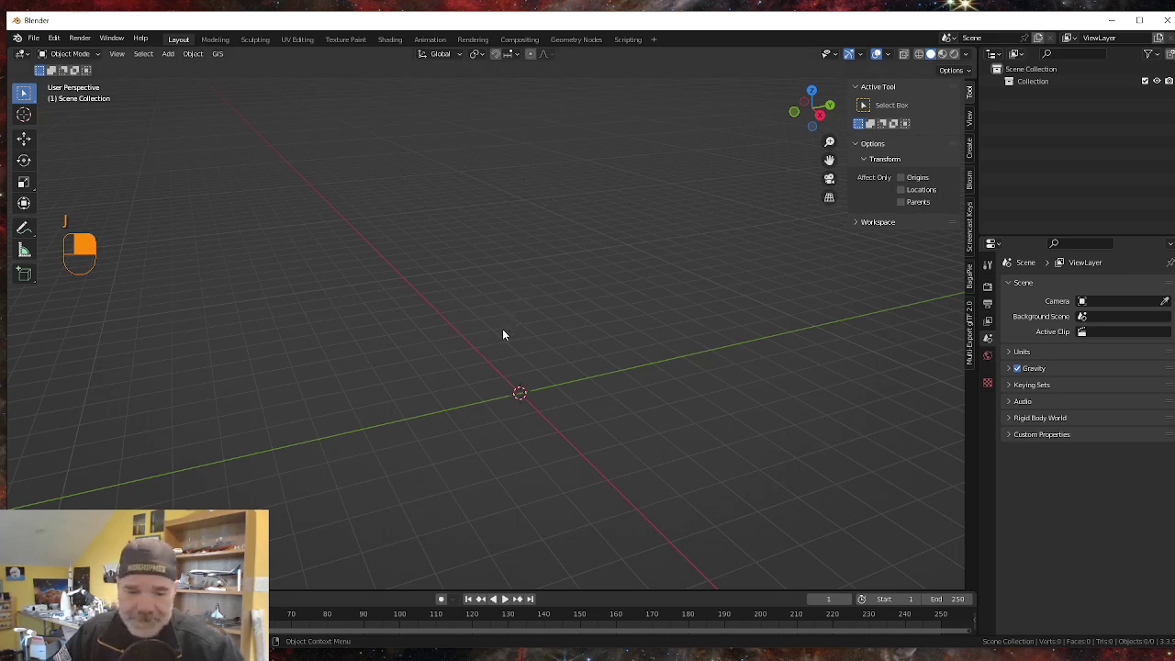
{"action": "key", "text": "j"}
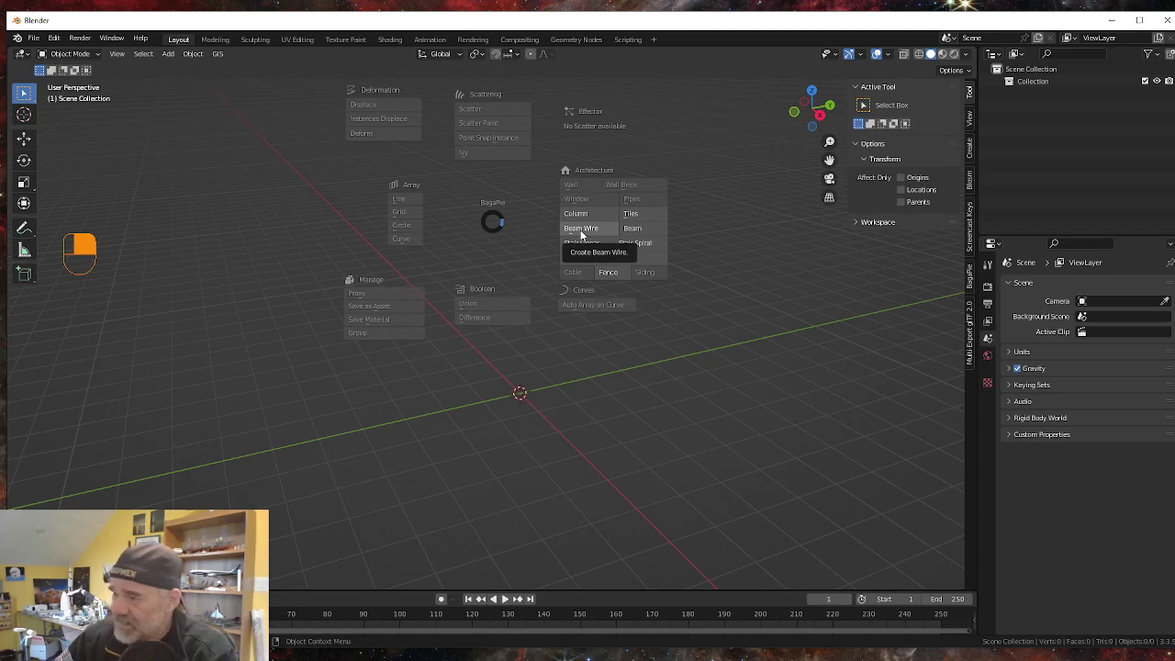
{"action": "left_click", "coordinate": [581, 228]}
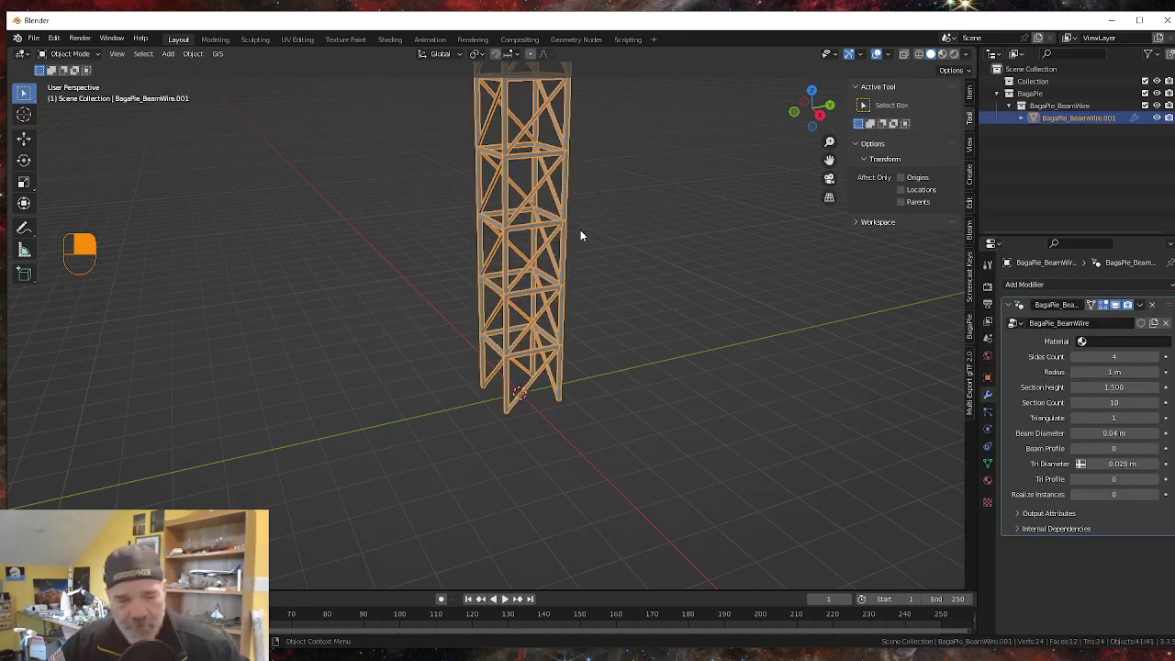
{"action": "middle_click_drag", "start_coordinate": [546, 296], "coordinate": [510, 450], "text": "shift"}
{"action": "scroll", "coordinate": [493, 430], "scroll_direction": "down", "scroll_amount": 5}
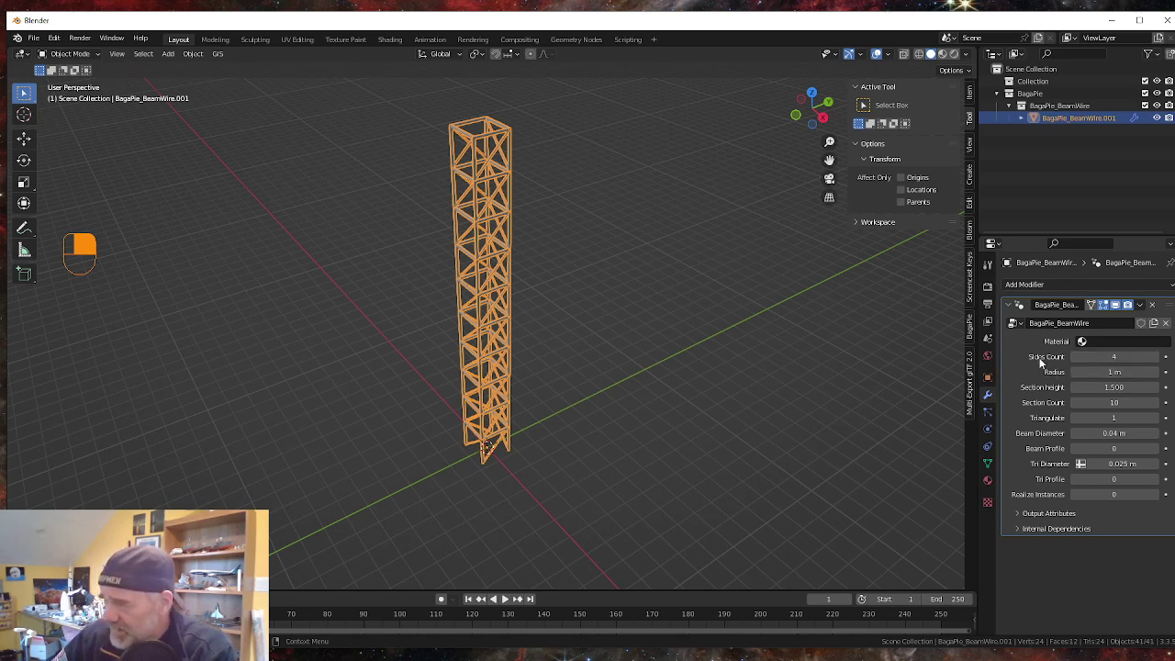
- Try a sides count of 3 on the beam wire tower and restore it to 4
{"action": "scroll", "coordinate": [504, 303], "scroll_direction": "up", "scroll_amount": 3}
{"action": "scroll", "coordinate": [504, 306], "scroll_direction": "up", "scroll_amount": 3}
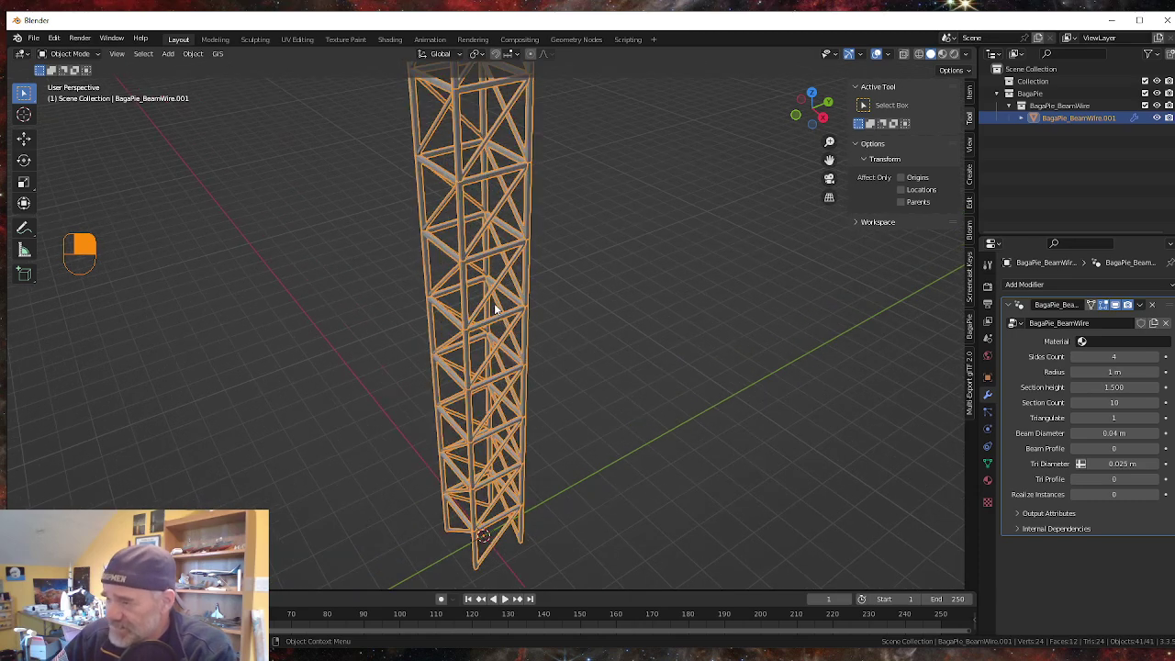
{"action": "left_click", "coordinate": [1076, 356]}
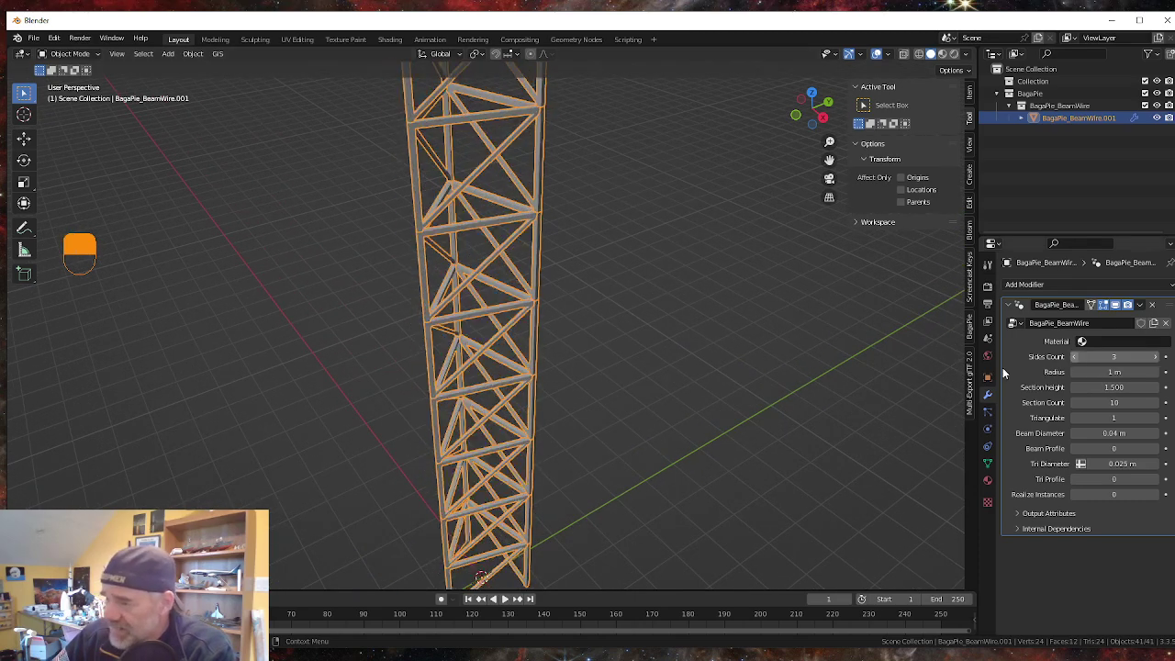
{"action": "scroll", "coordinate": [617, 389], "scroll_direction": "down", "scroll_amount": 5}
{"action": "middle_click_drag", "start_coordinate": [617, 389], "coordinate": [643, 407]}
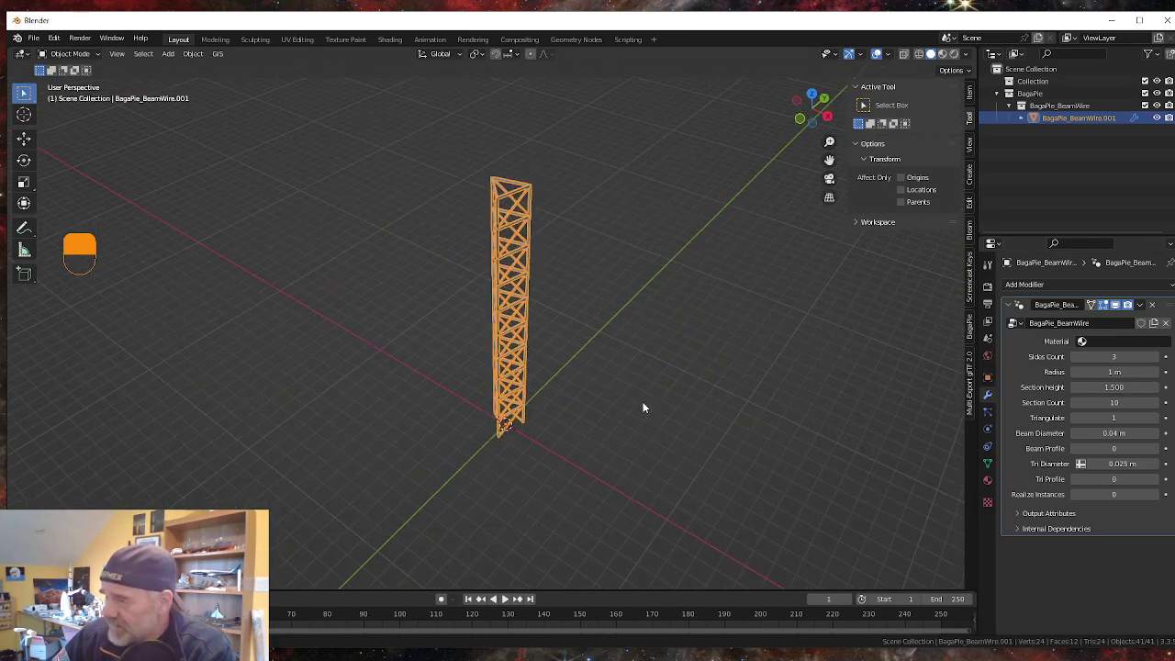
{"action": "left_click", "coordinate": [1156, 356]}
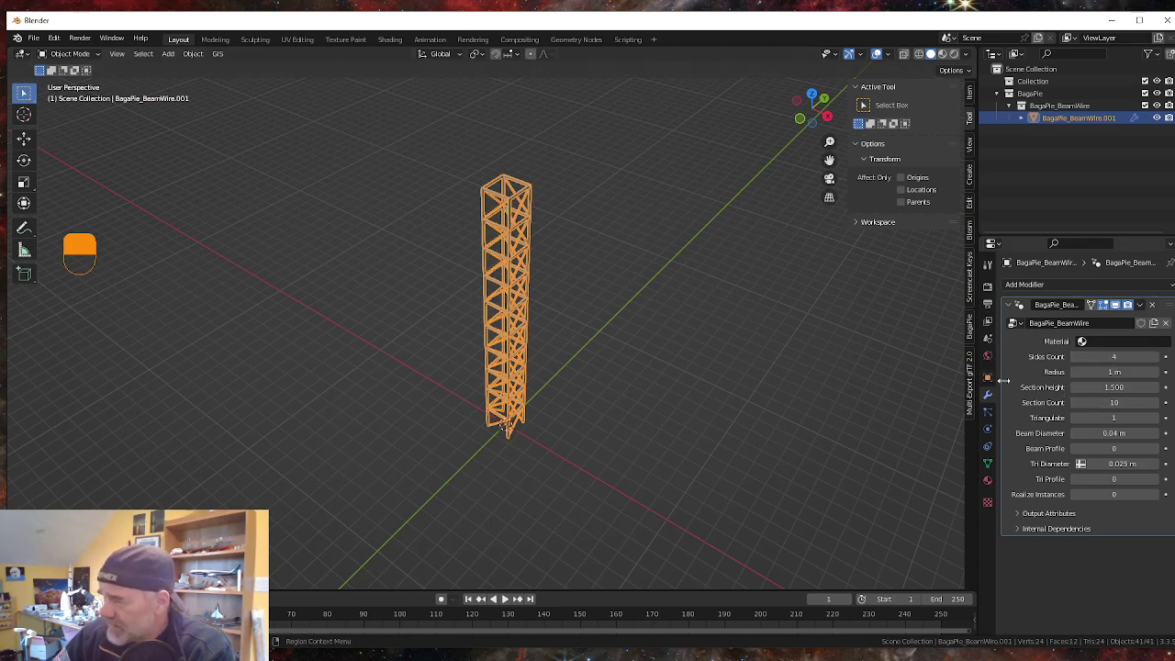
- Set the beam wire tower's radius to 2 m
{"action": "scroll", "coordinate": [528, 282], "scroll_direction": "down", "scroll_amount": 1}
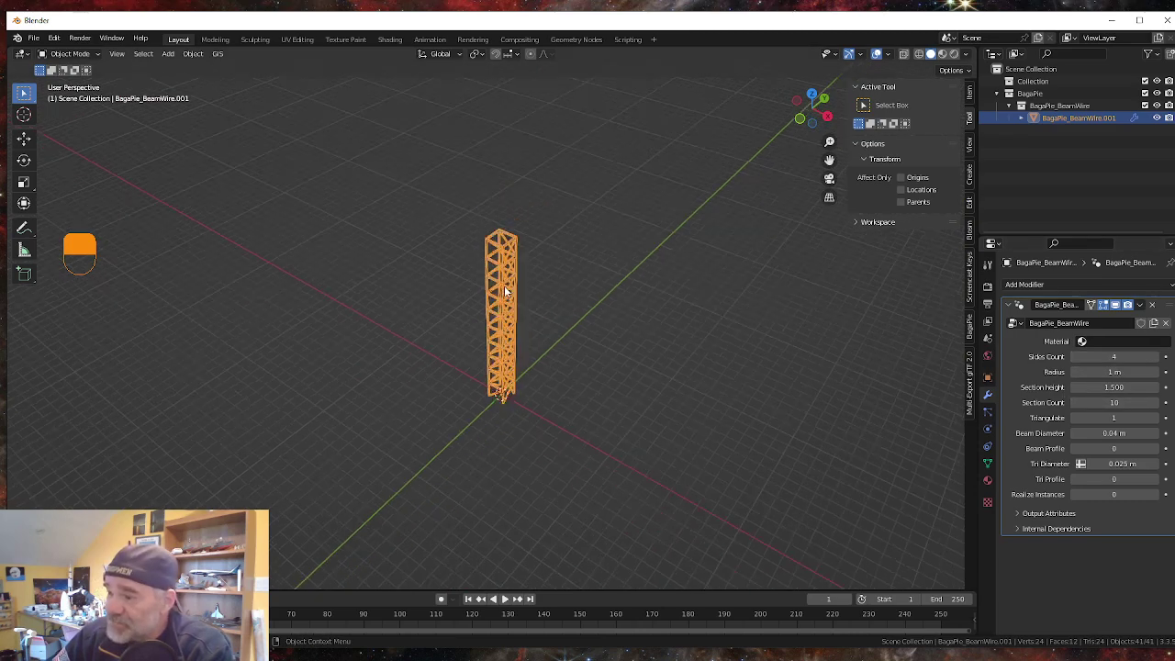
{"action": "scroll", "coordinate": [503, 284], "scroll_direction": "up", "scroll_amount": 4}
{"action": "middle_click_drag", "start_coordinate": [509, 286], "coordinate": [524, 292]}
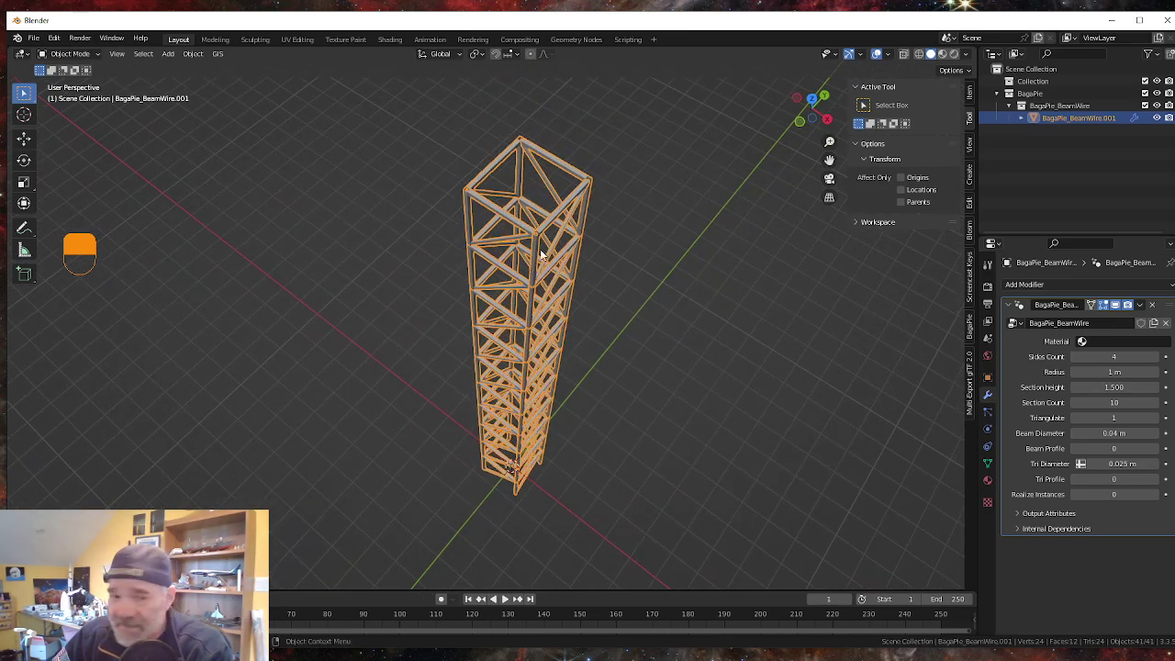
{"action": "left_click", "coordinate": [1111, 372]}
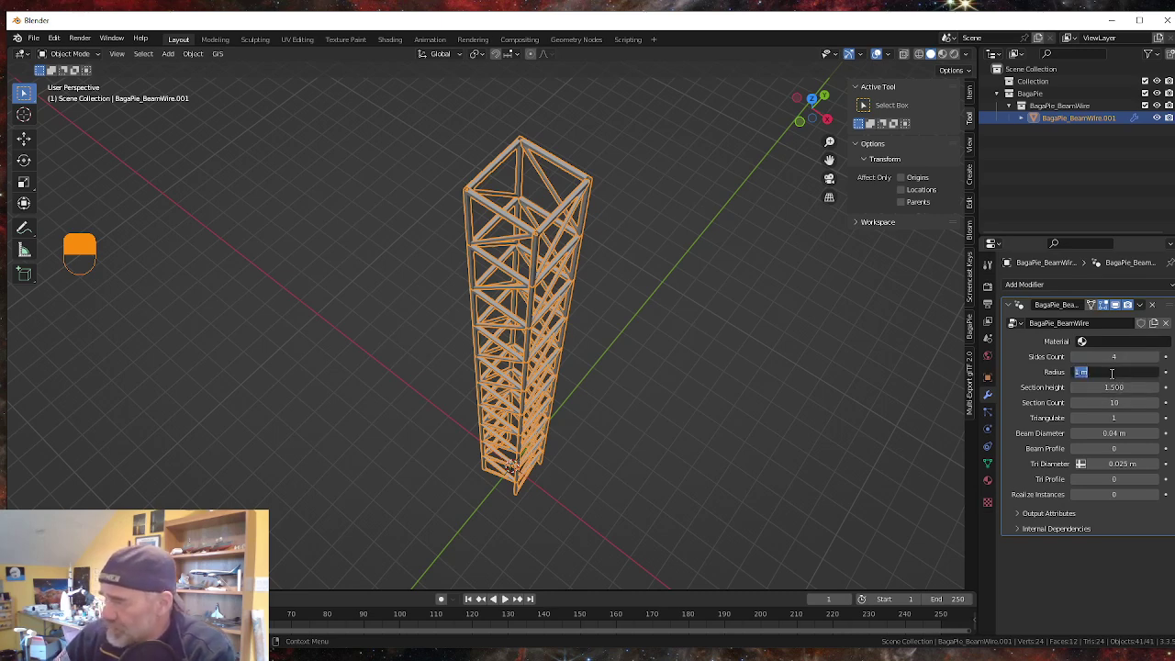
{"action": "type", "text": "2"}
{"action": "key", "text": "Return"}
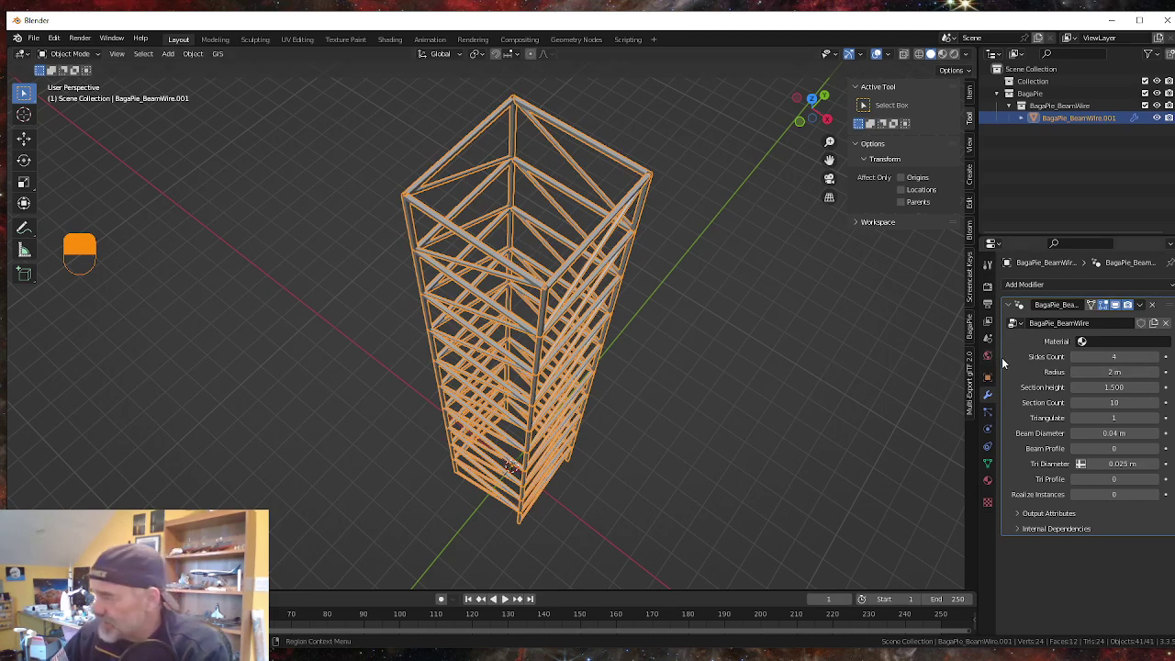
- Reduce the tower's section count to 5
{"action": "scroll", "coordinate": [740, 411], "scroll_direction": "up", "scroll_amount": 3}
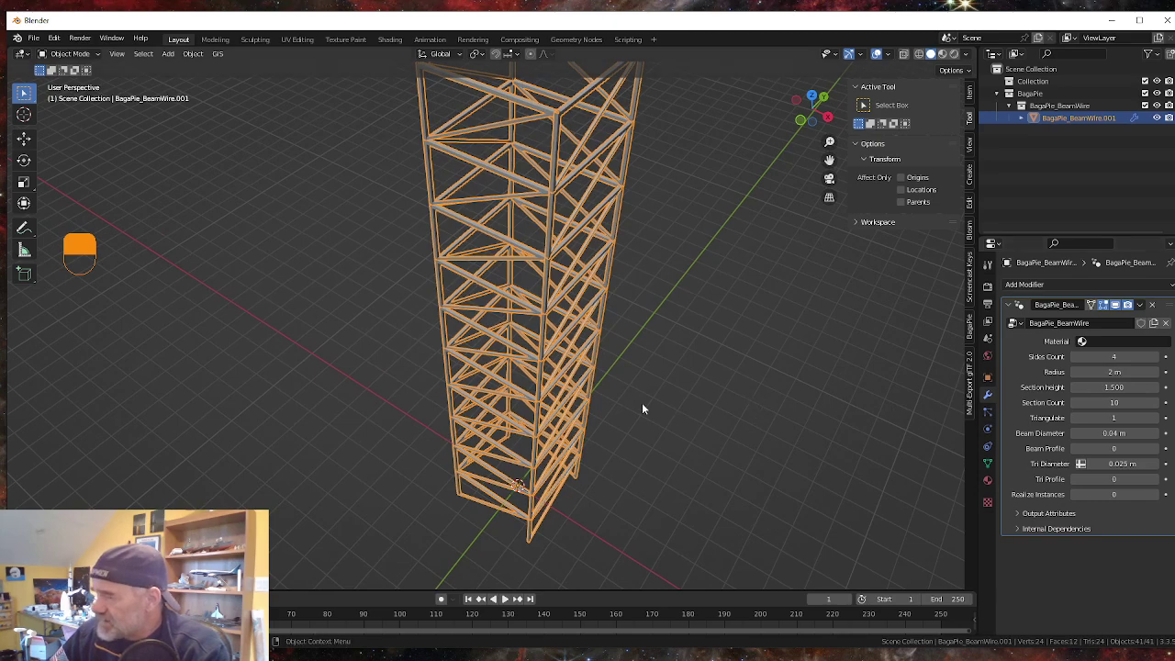
{"action": "scroll", "coordinate": [643, 404], "scroll_direction": "down", "scroll_amount": 2}
{"action": "middle_click_drag", "start_coordinate": [578, 487], "coordinate": [532, 483]}
{"action": "scroll", "coordinate": [537, 482], "scroll_direction": "down", "scroll_amount": 1}
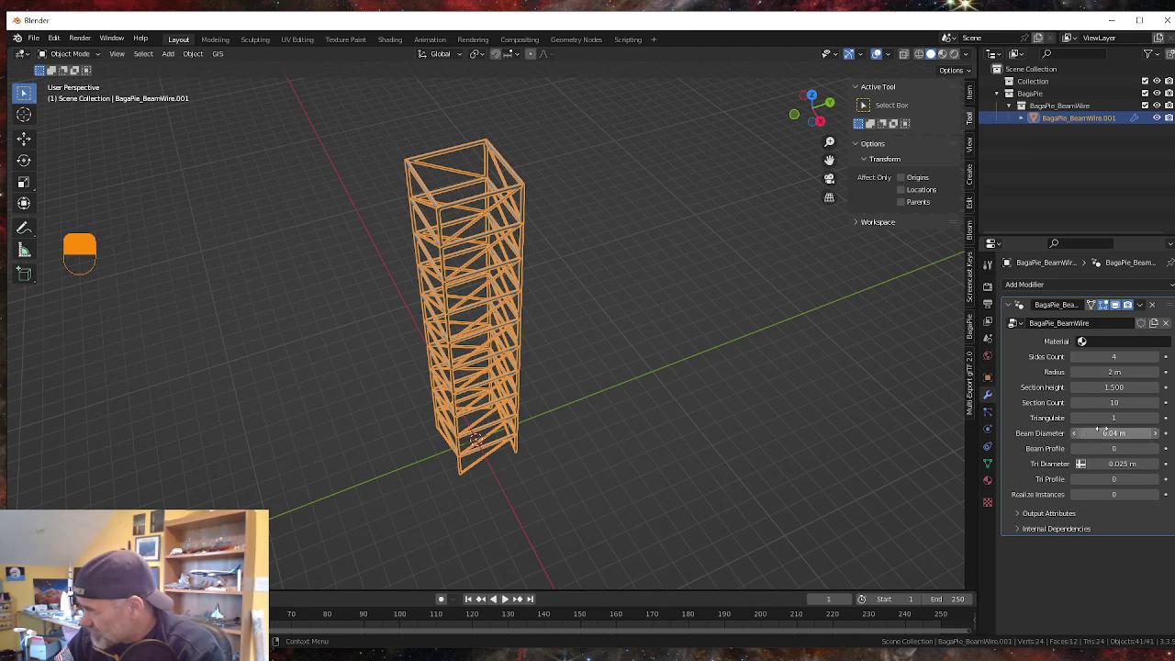
{"action": "middle_click_drag", "start_coordinate": [578, 422], "coordinate": [479, 445]}
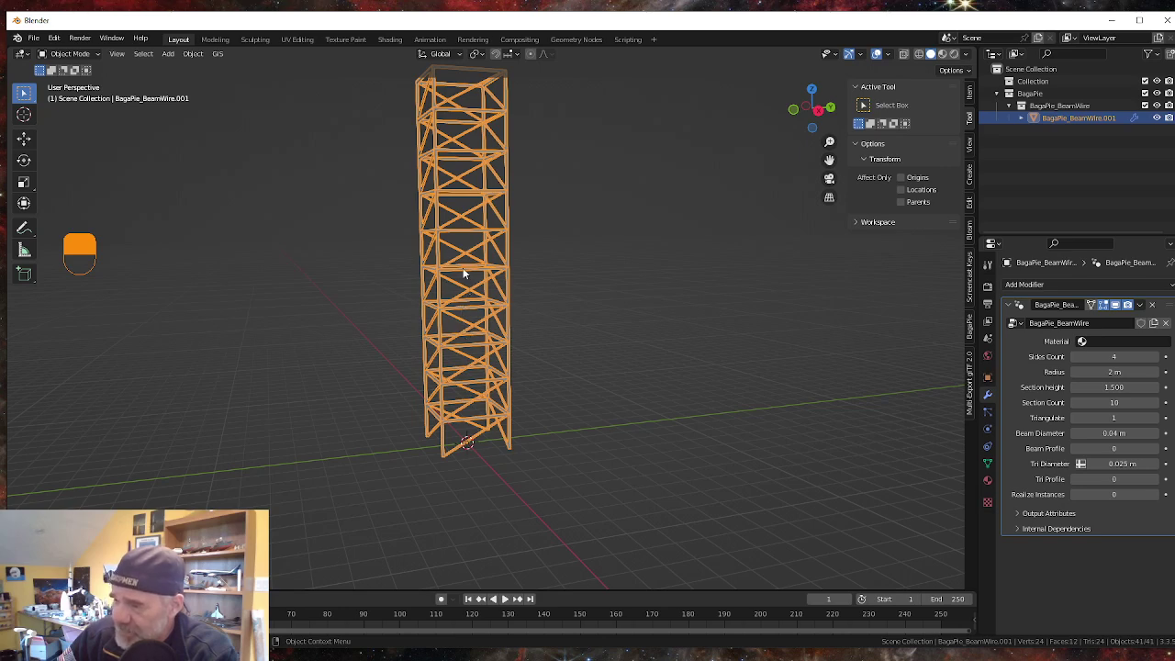
{"action": "mouse_move", "coordinate": [459, 318]}
{"action": "middle_mouse_down"}
{"action": "mouse_move", "coordinate": [478, 338]}
{"action": "mouse_move", "coordinate": [471, 329]}
{"action": "middle_mouse_up"}
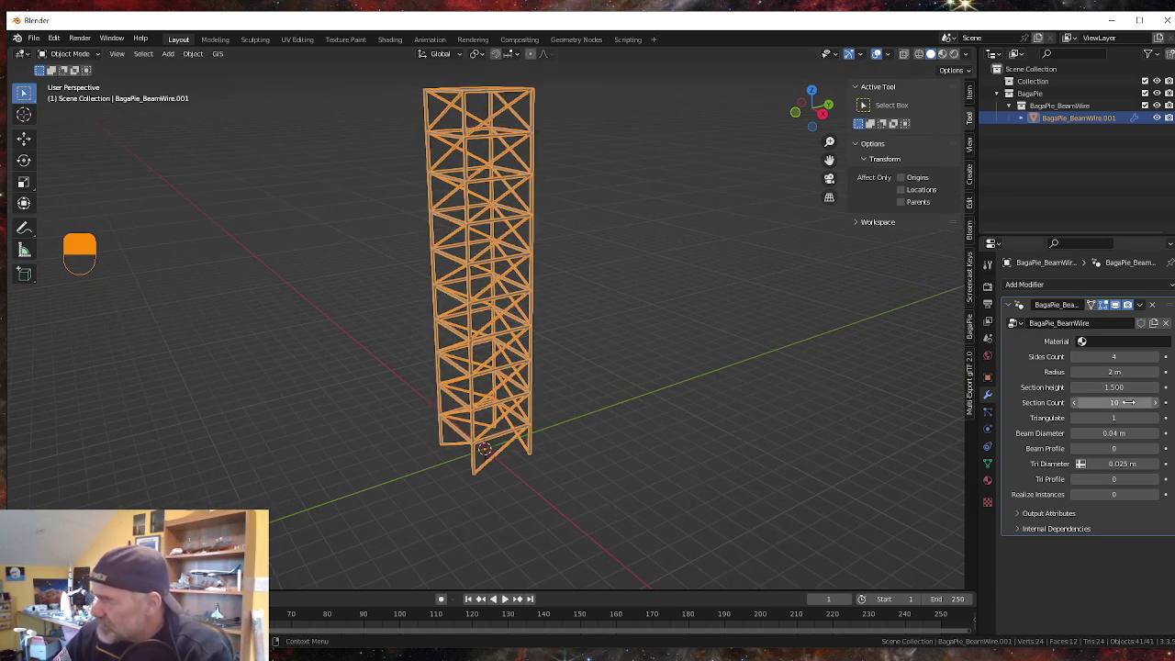
{"action": "left_click", "coordinate": [1075, 402]}
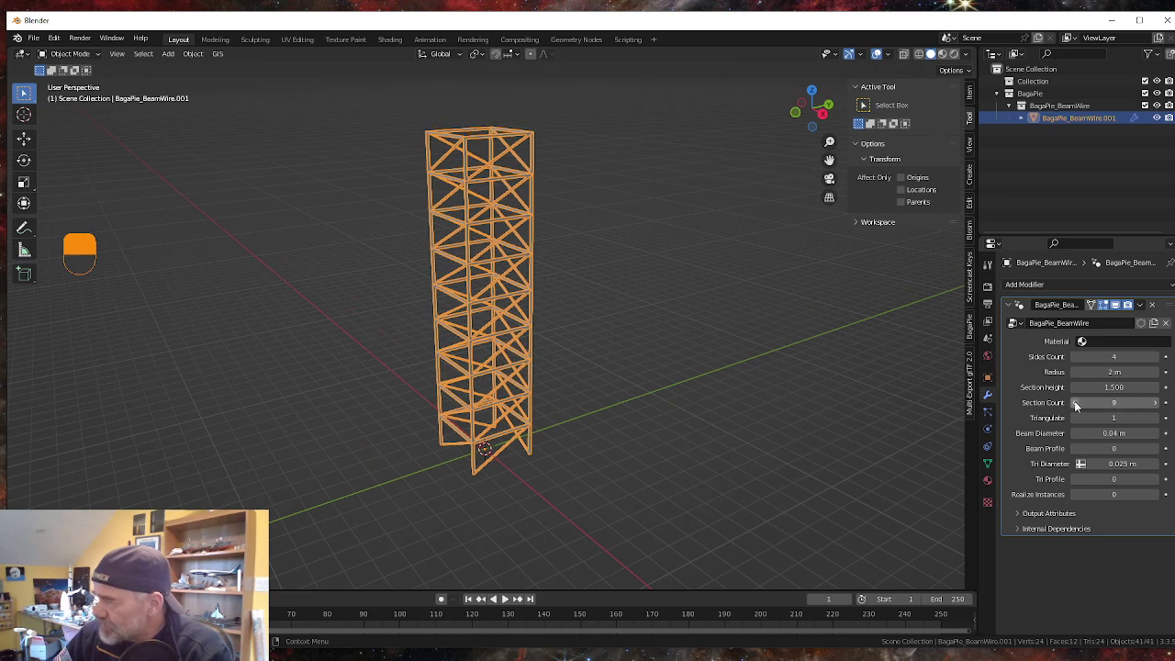
{"action": "left_click", "coordinate": [1075, 402]}
{"action": "left_click", "coordinate": [1075, 402]}
{"action": "left_click", "coordinate": [1075, 403]}
{"action": "left_click", "coordinate": [1075, 402]}
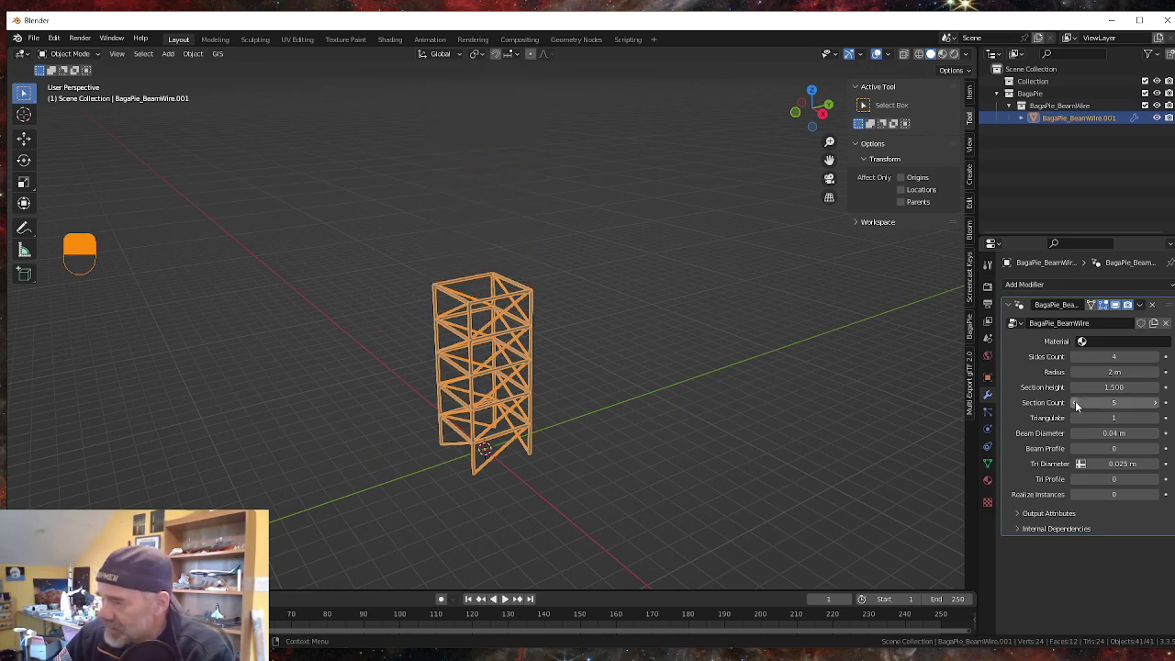
- Raise the tower's section count to 12 and bring it back to 10
{"action": "left_click", "coordinate": [1156, 405]}
{"action": "left_click", "coordinate": [1156, 405]}
{"action": "left_click", "coordinate": [1156, 405]}
{"action": "left_click", "coordinate": [1156, 405]}
{"action": "left_click", "coordinate": [1156, 405]}
{"action": "left_click", "coordinate": [1156, 405]}
{"action": "left_click", "coordinate": [1156, 405]}
{"action": "scroll", "coordinate": [705, 430], "scroll_direction": "down", "scroll_amount": 2}
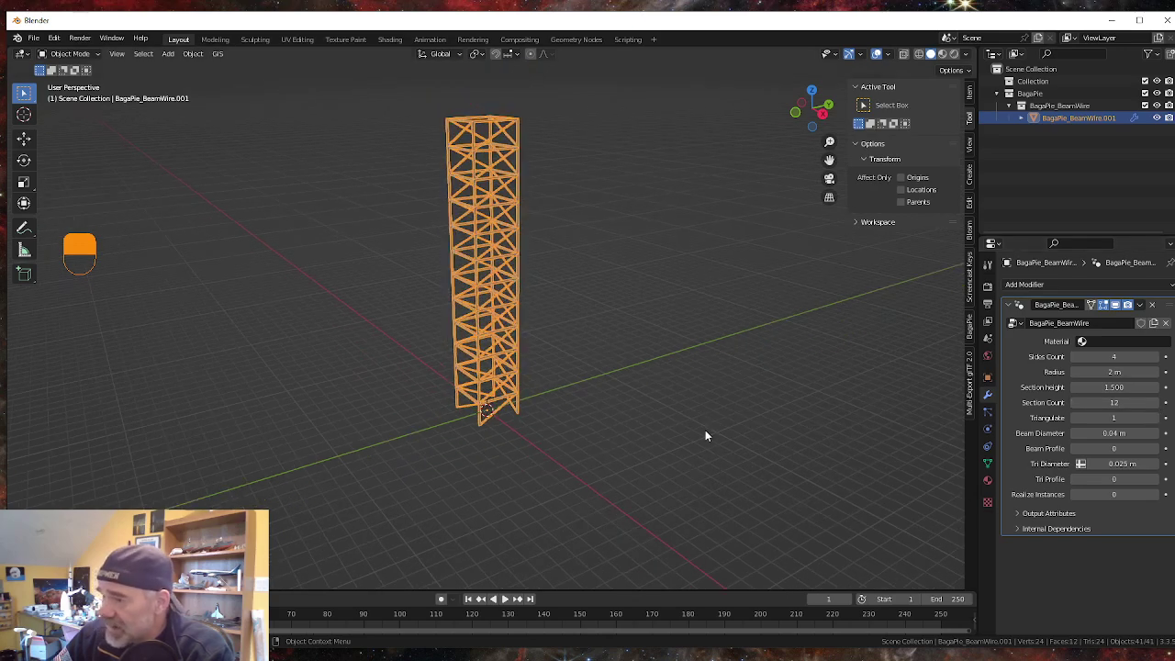
{"action": "scroll", "coordinate": [707, 429], "scroll_direction": "up", "scroll_amount": 1}
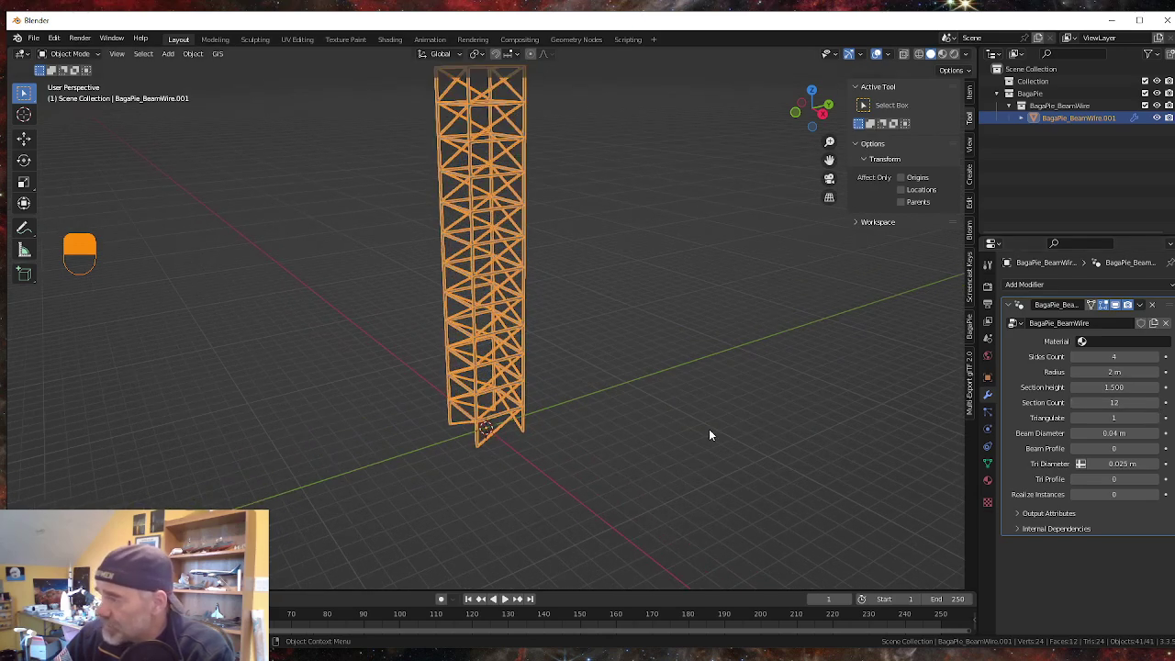
{"action": "left_click", "coordinate": [1075, 404]}
{"action": "left_click", "coordinate": [1075, 404]}
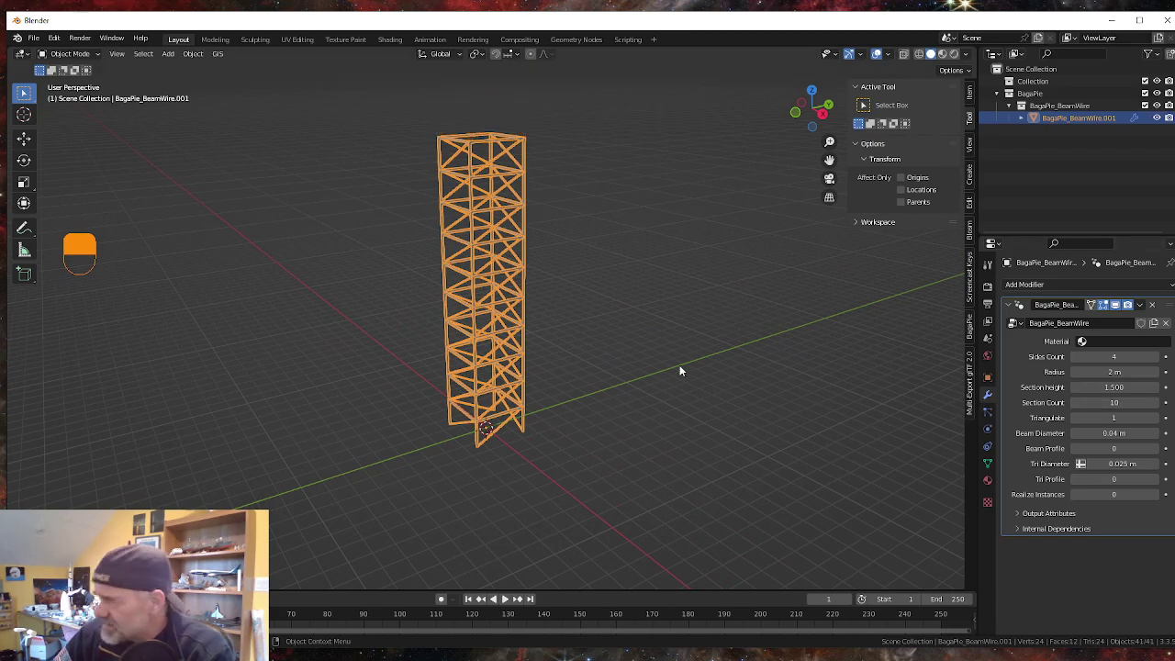
- Try the tower without diagonal bracing by setting Triangulate to 0, and restore it to 1
{"action": "middle_click_drag", "start_coordinate": [683, 368], "coordinate": [695, 388]}
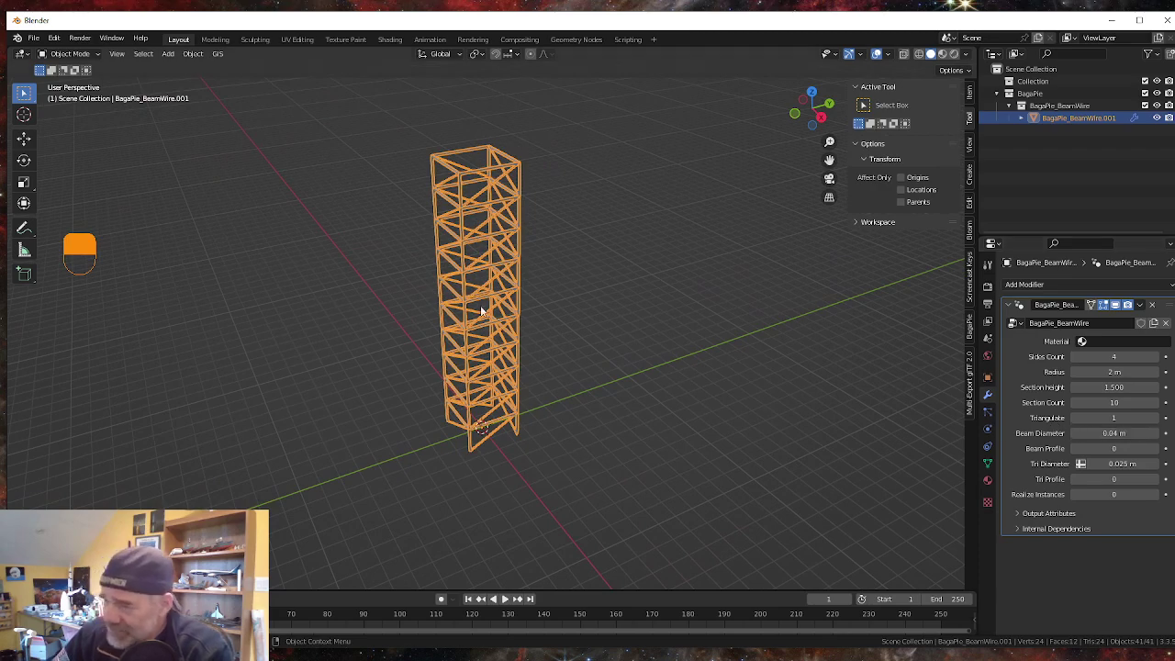
{"action": "scroll", "coordinate": [429, 303], "scroll_direction": "up", "scroll_amount": 2}
{"action": "middle_click_drag", "start_coordinate": [473, 319], "coordinate": [483, 384]}
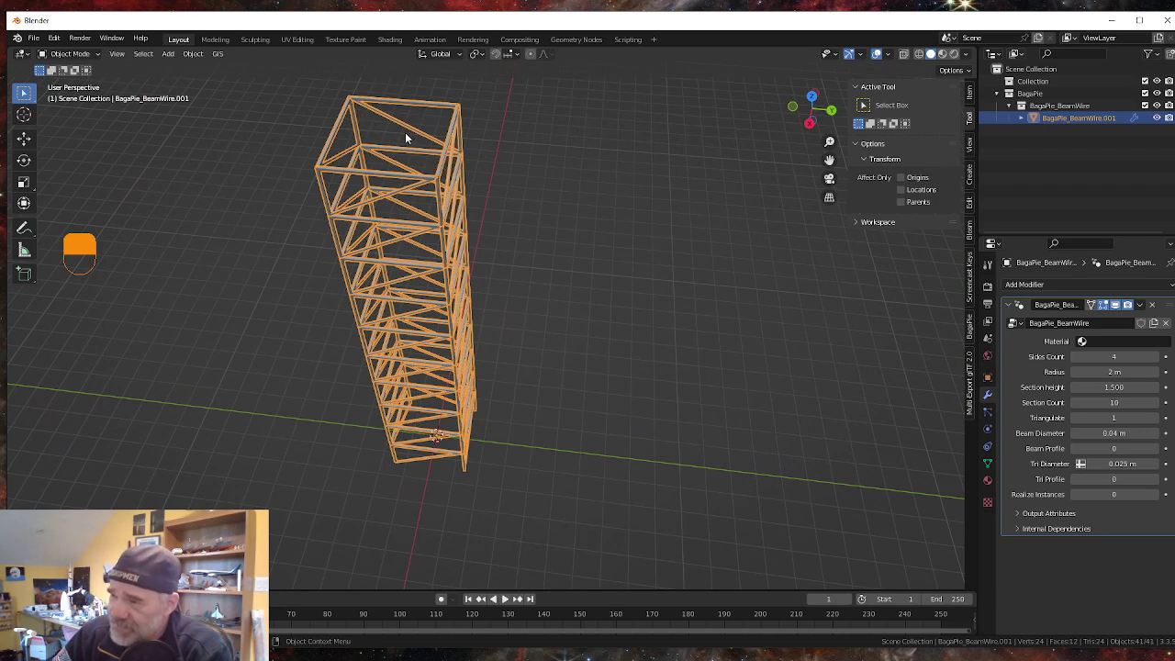
{"action": "left_click", "coordinate": [1077, 421]}
{"action": "middle_click_drag", "start_coordinate": [514, 319], "coordinate": [619, 311]}
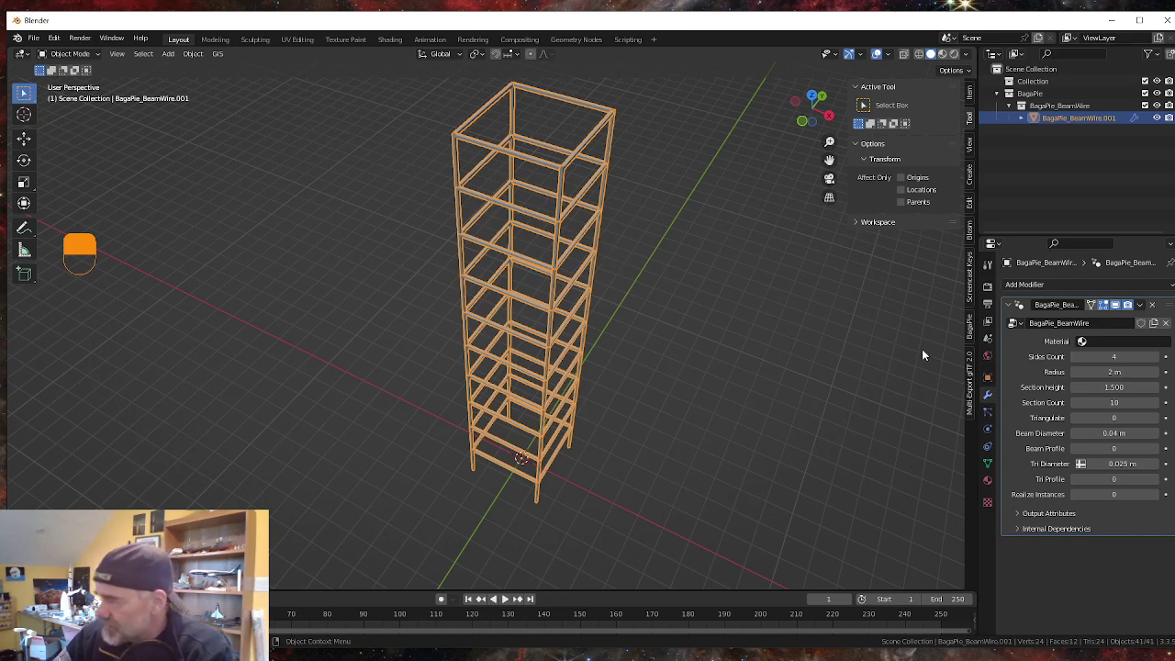
{"action": "left_click", "coordinate": [1154, 418]}
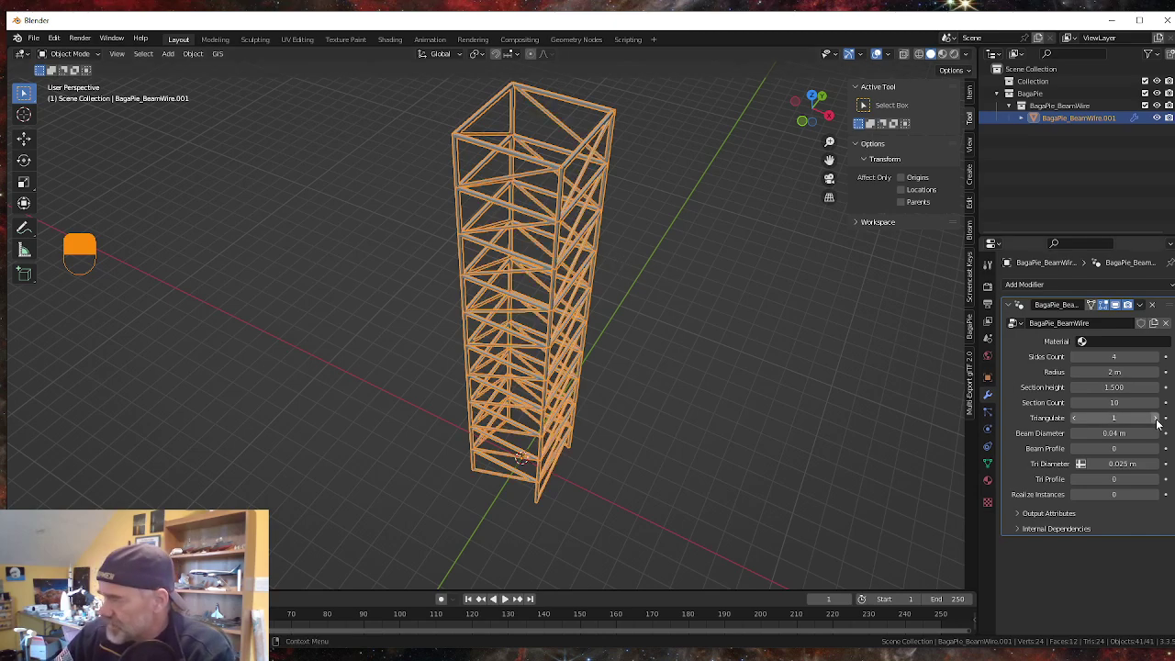
- Set the tower's beam diameter to 0.06 m
{"action": "middle_click_drag", "start_coordinate": [957, 408], "coordinate": [830, 372]}
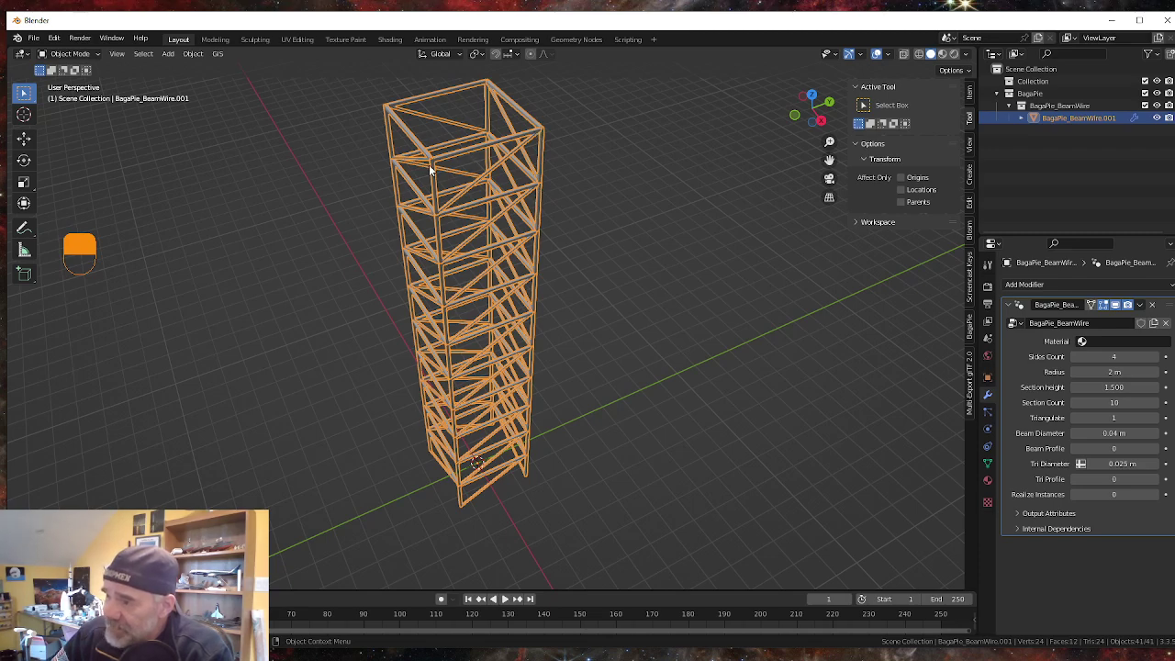
{"action": "middle_click_drag", "start_coordinate": [514, 329], "coordinate": [685, 328]}
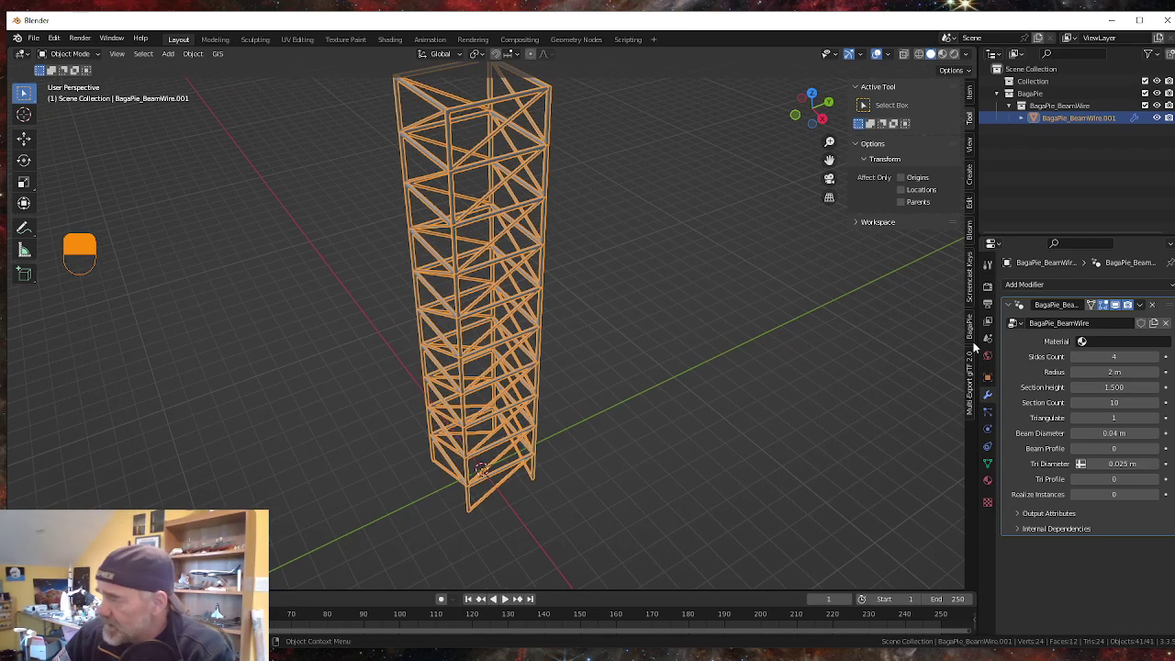
{"action": "left_click", "coordinate": [1114, 433]}
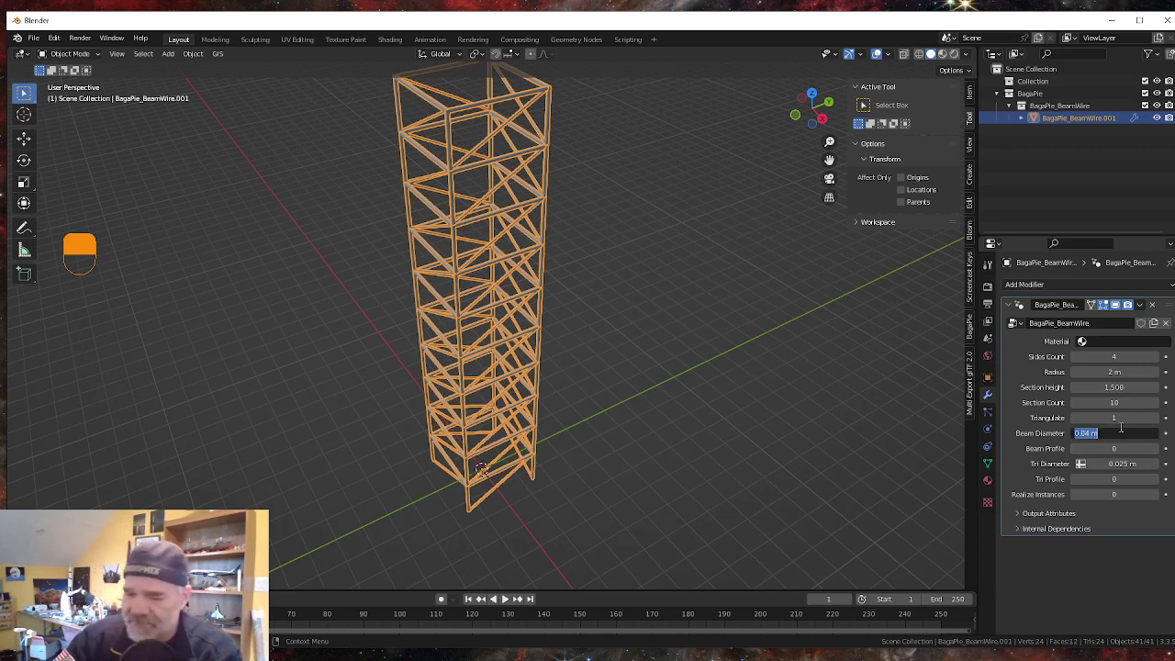
{"action": "key", "text": "BackSpace"}
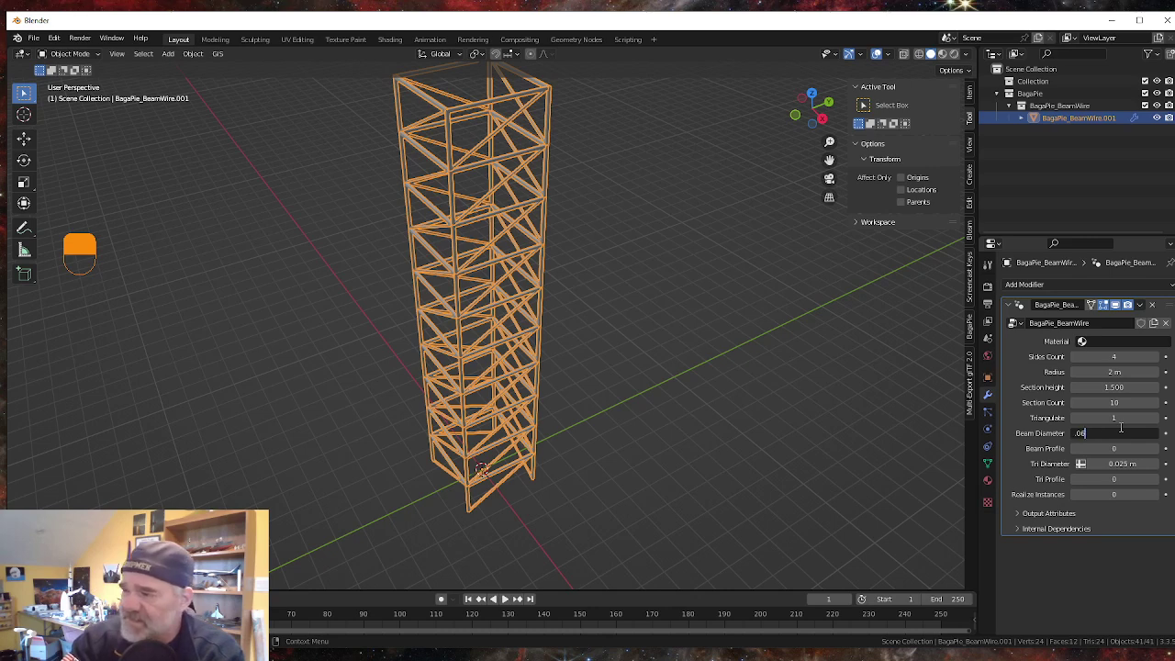
{"action": "key", "text": "Return"}
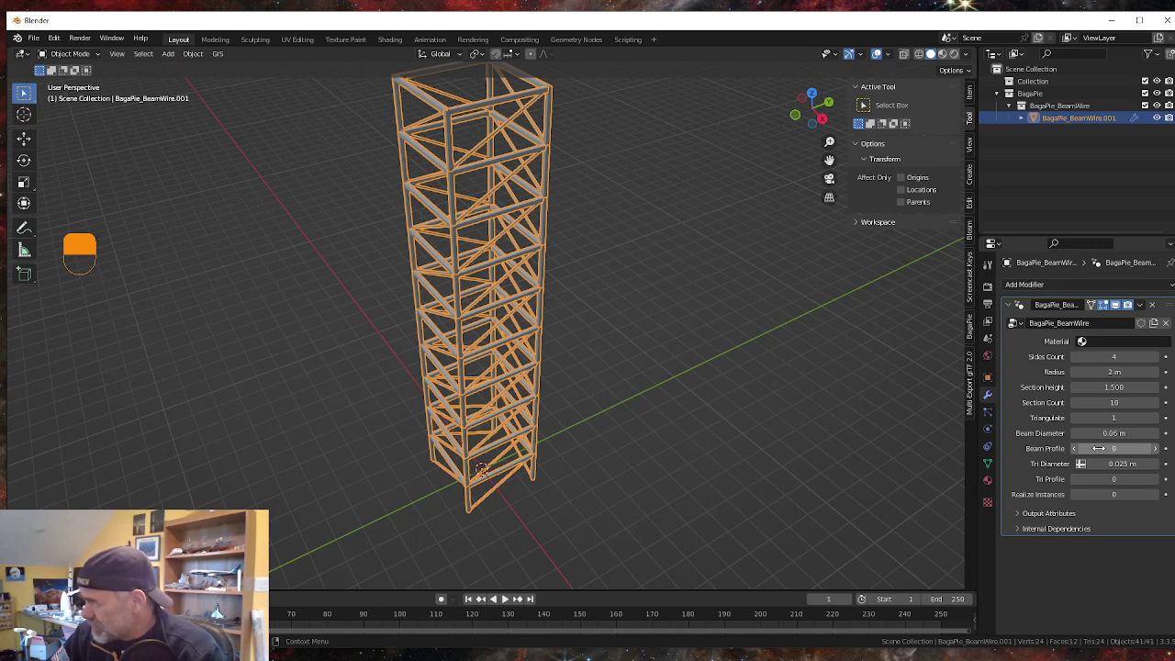
- Compare beam profiles 0 and 1 on the tower and keep the round profile, 1
{"action": "left_click", "coordinate": [1156, 450]}
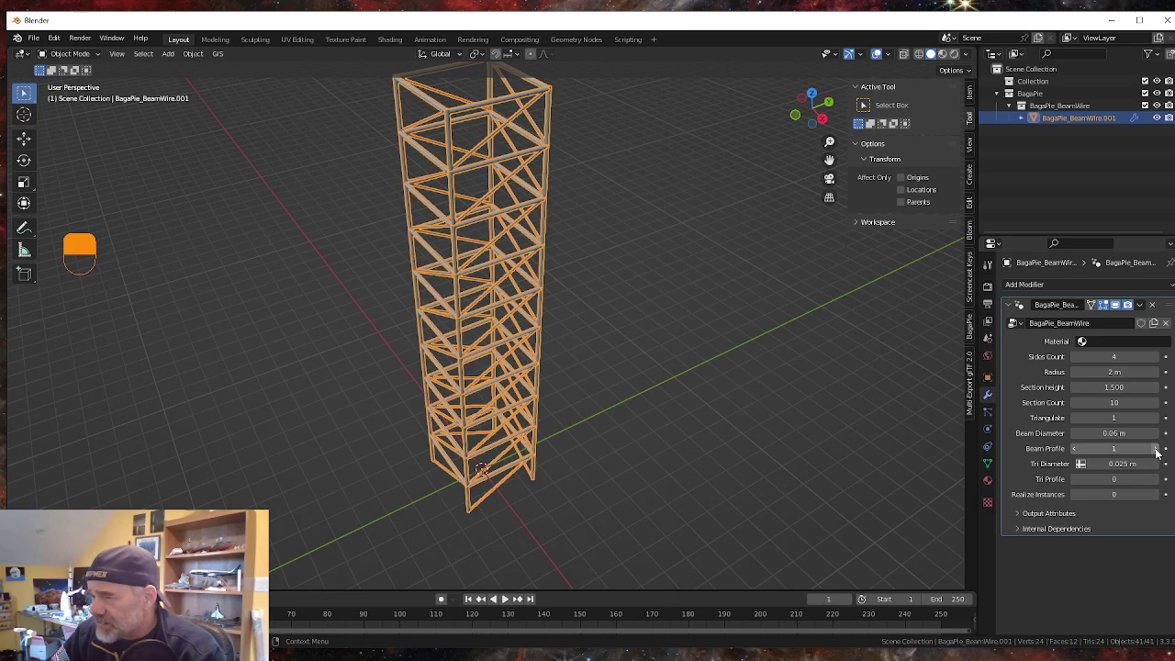
{"action": "left_click", "coordinate": [1075, 449]}
{"action": "scroll", "coordinate": [473, 289], "scroll_direction": "up", "scroll_amount": 5}
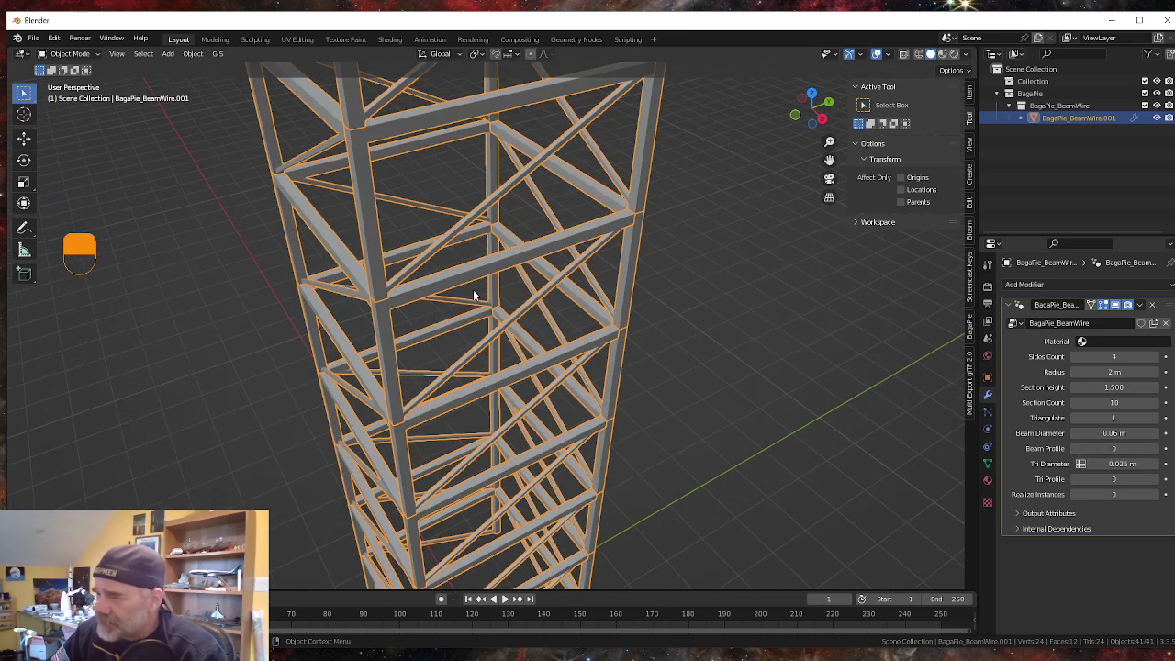
{"action": "left_click", "coordinate": [1158, 449]}
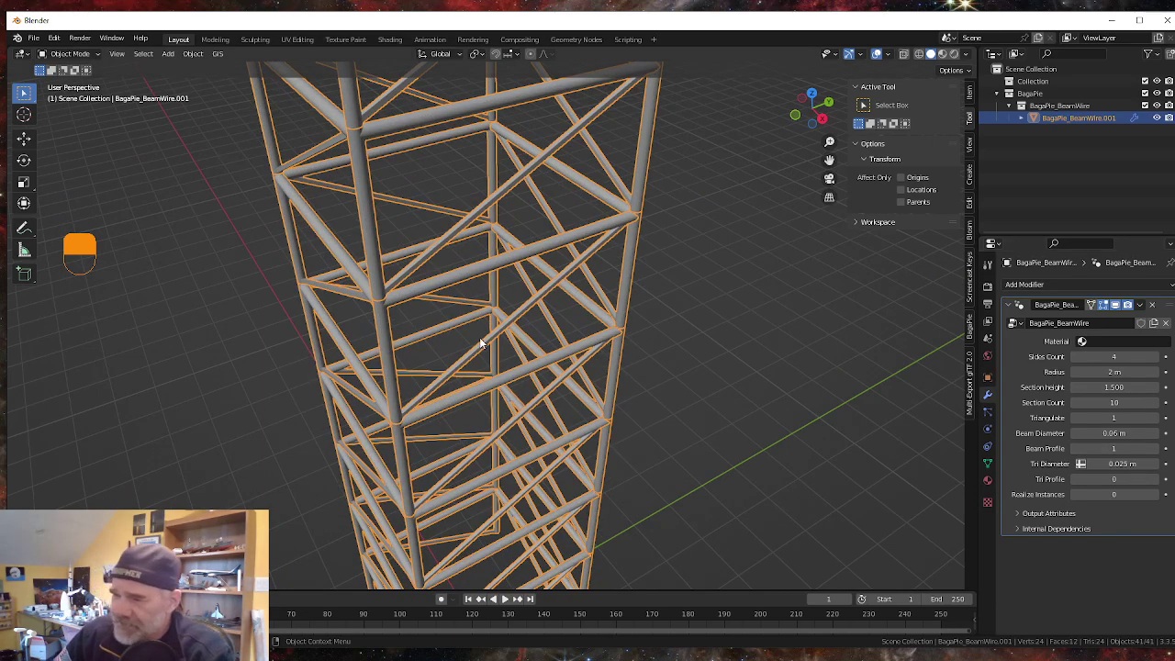
{"action": "scroll", "coordinate": [480, 338], "scroll_direction": "down", "scroll_amount": 2}
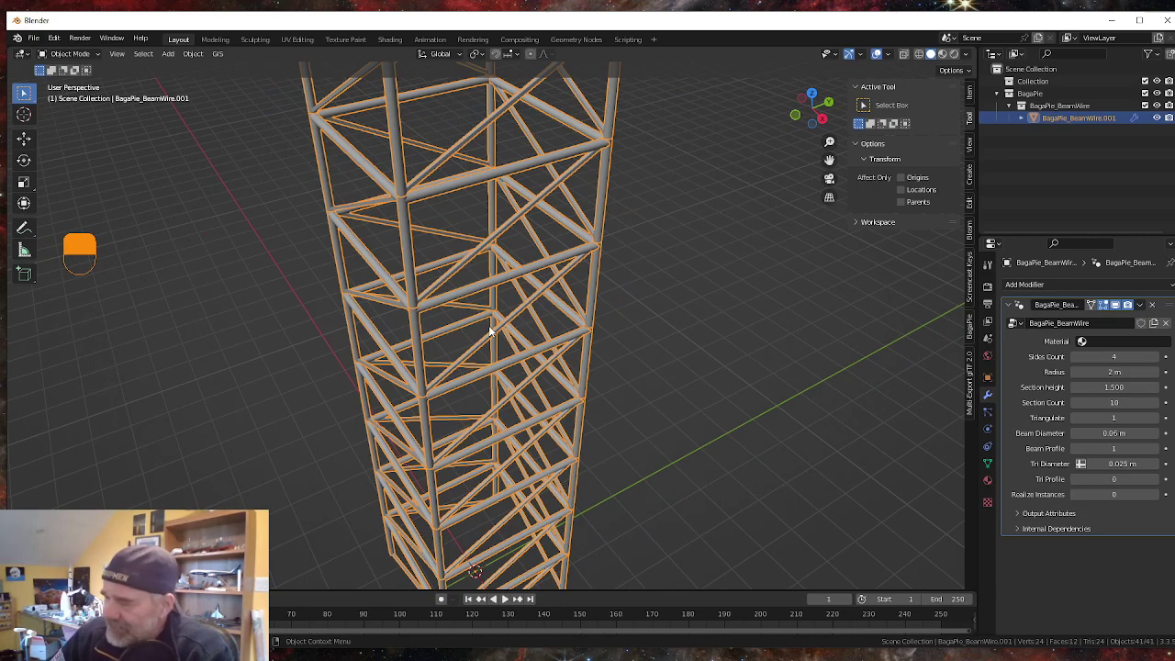
{"action": "middle_click_drag", "start_coordinate": [418, 385], "coordinate": [451, 379]}
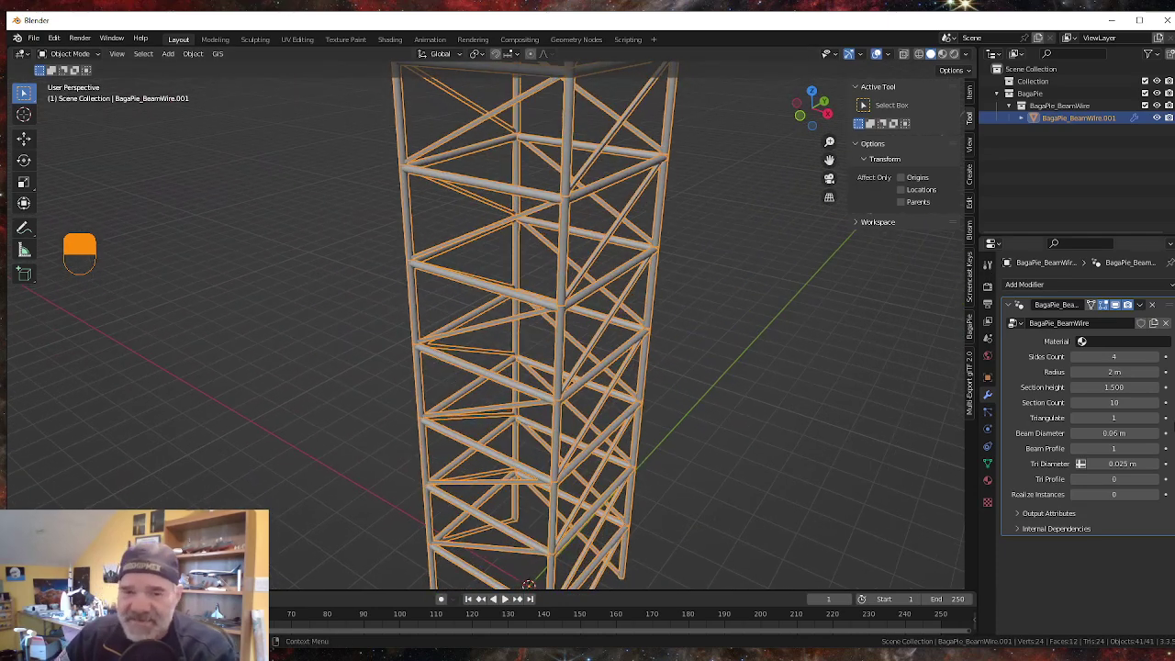
- Toggle the tower's Realize Instances setting to 1 and back to 0, twice
{"action": "middle_click_drag", "start_coordinate": [787, 409], "coordinate": [771, 422]}
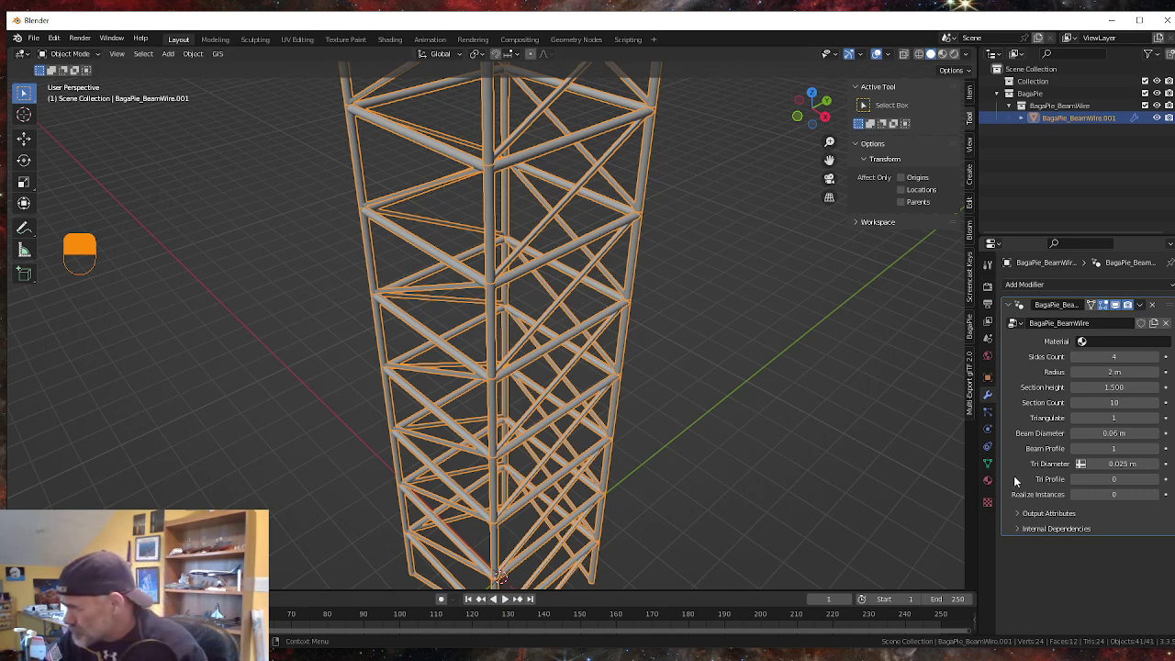
{"action": "left_click", "coordinate": [1156, 495]}
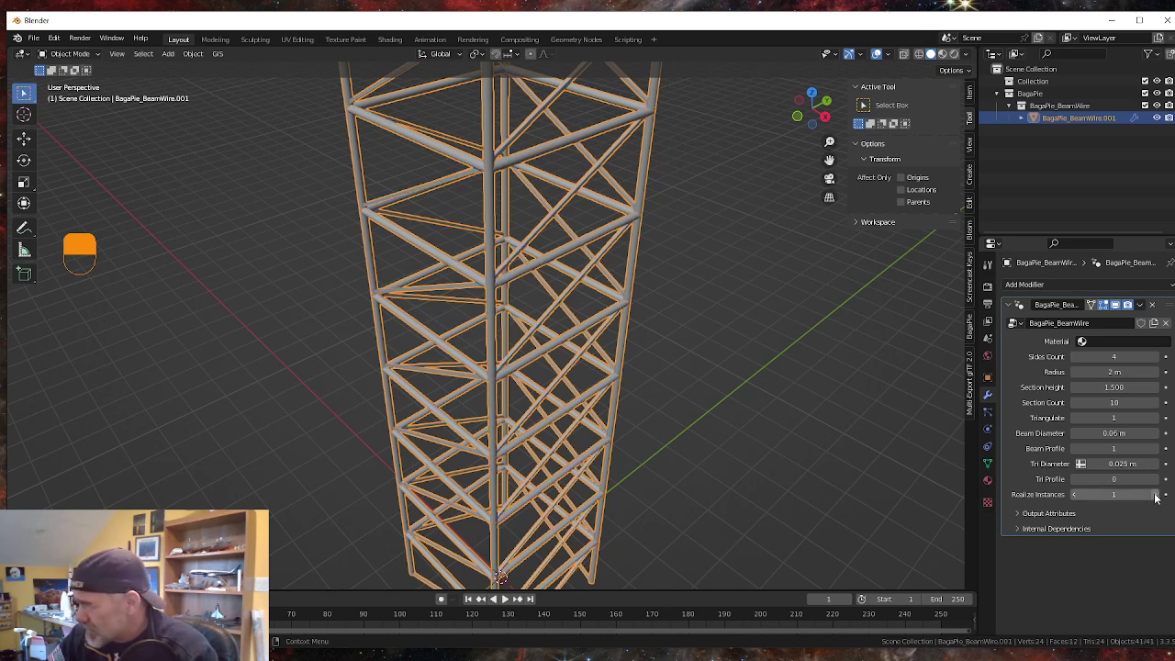
{"action": "left_click", "coordinate": [1076, 492]}
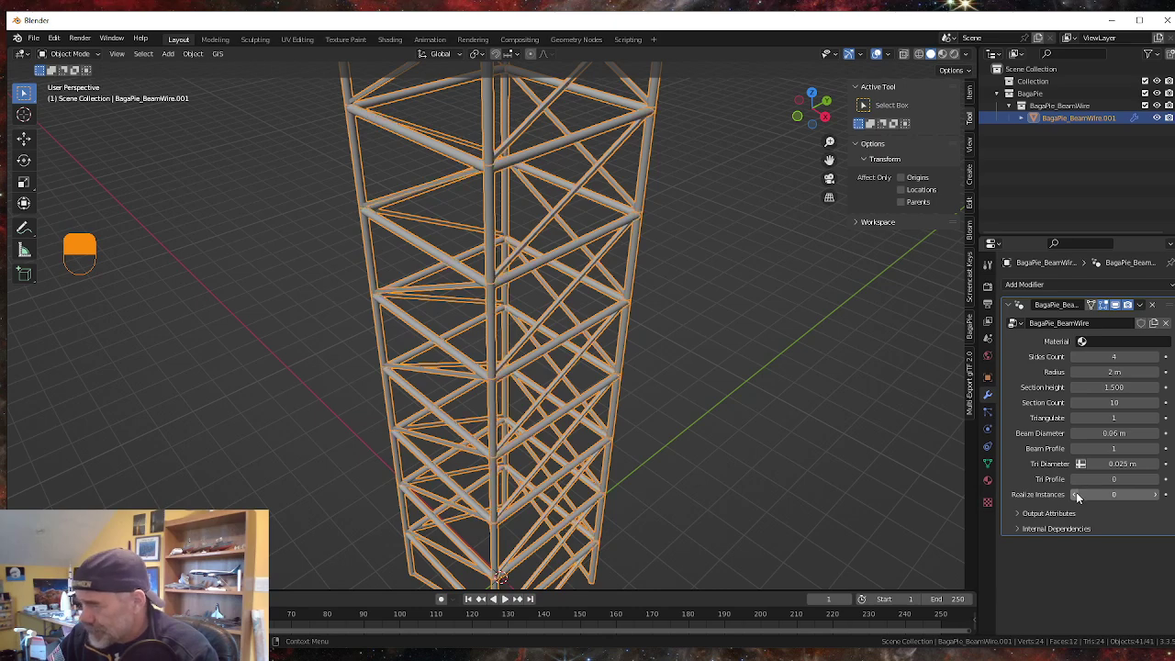
{"action": "middle_click_drag", "start_coordinate": [625, 463], "coordinate": [650, 437]}
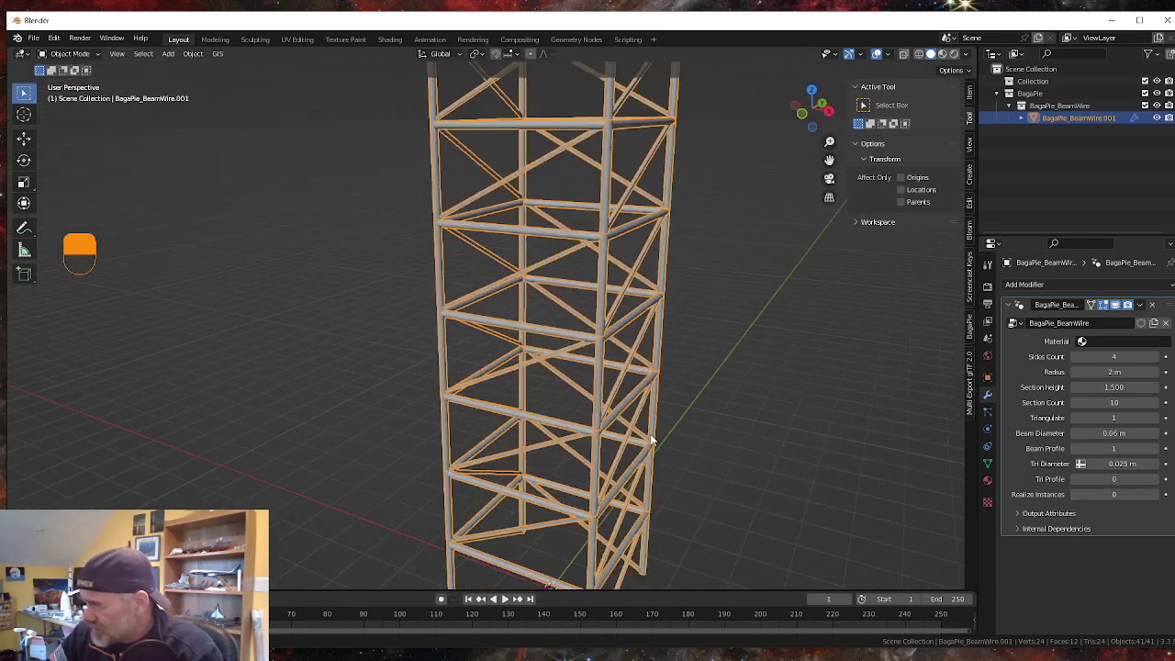
{"action": "left_click", "coordinate": [1156, 495]}
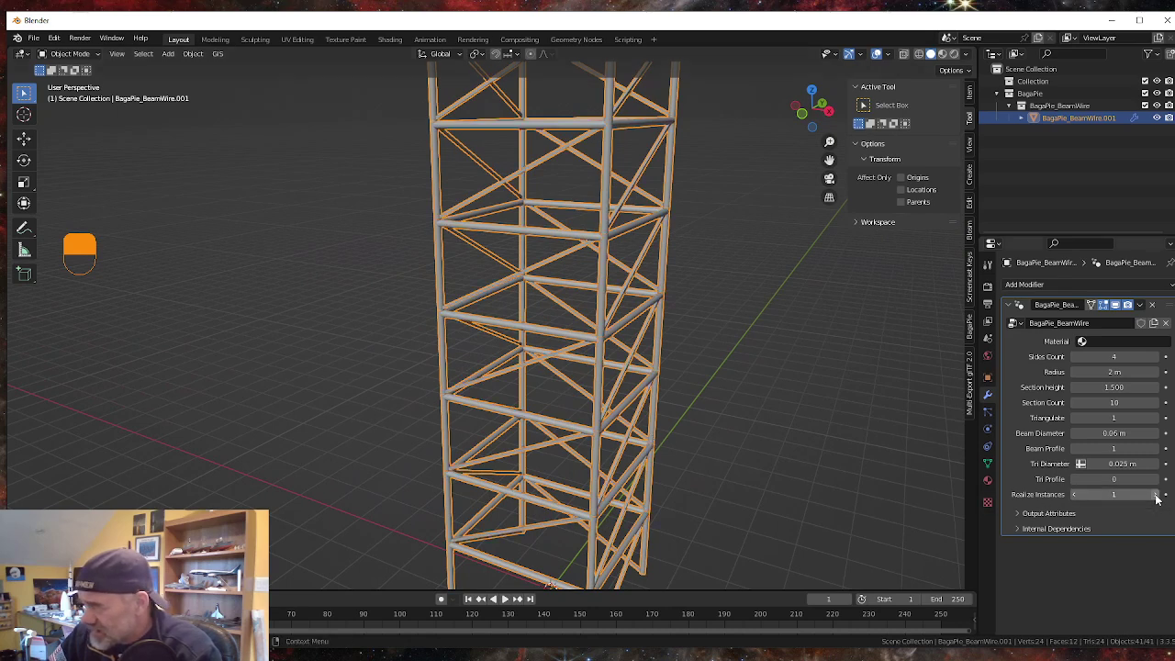
{"action": "left_click", "coordinate": [1075, 494]}
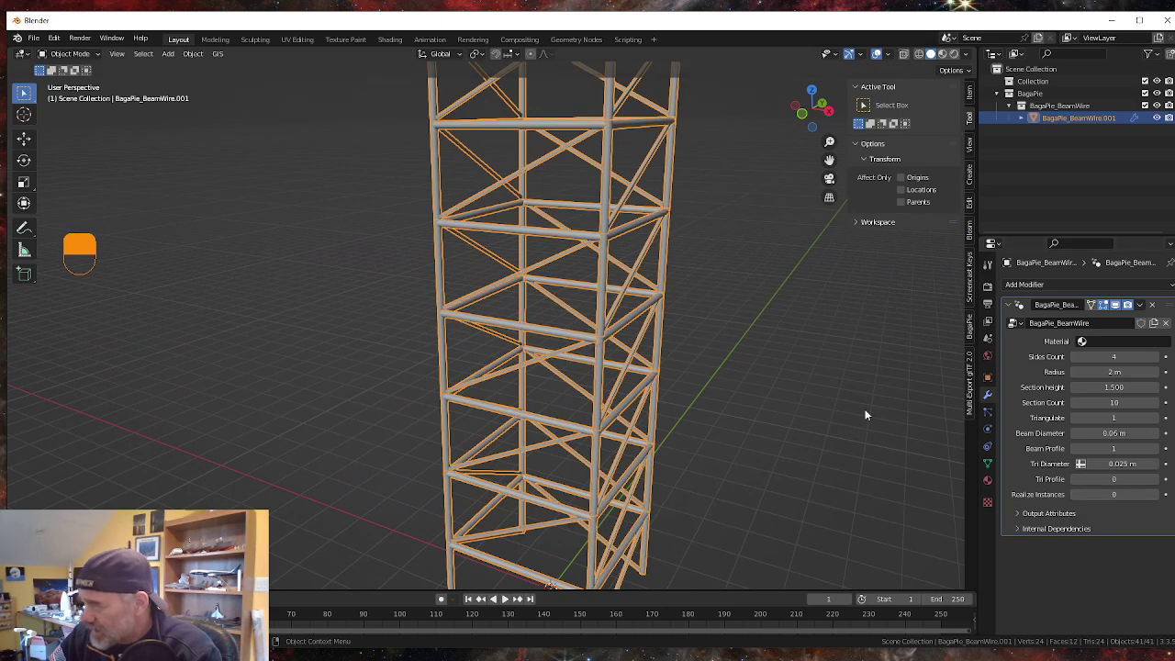
- Compare the beam joints up close with Realize Instances at 1 and 0, ending on 1
{"action": "left_click", "coordinate": [1157, 496]}
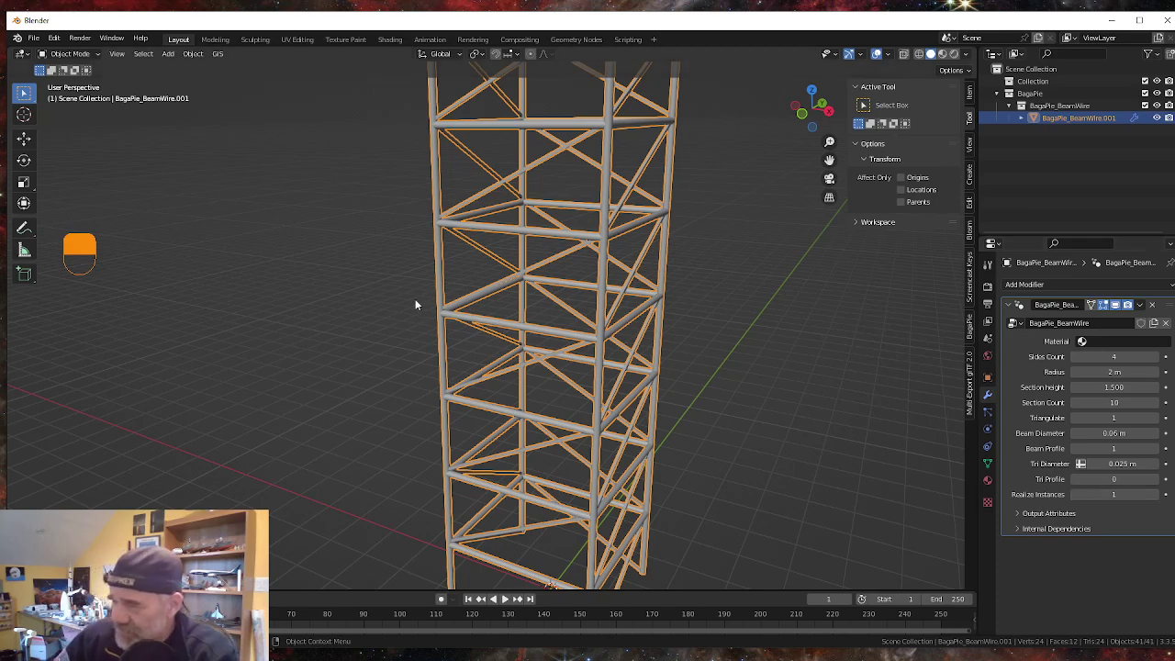
{"action": "scroll", "coordinate": [448, 319], "scroll_direction": "up", "scroll_amount": 6}
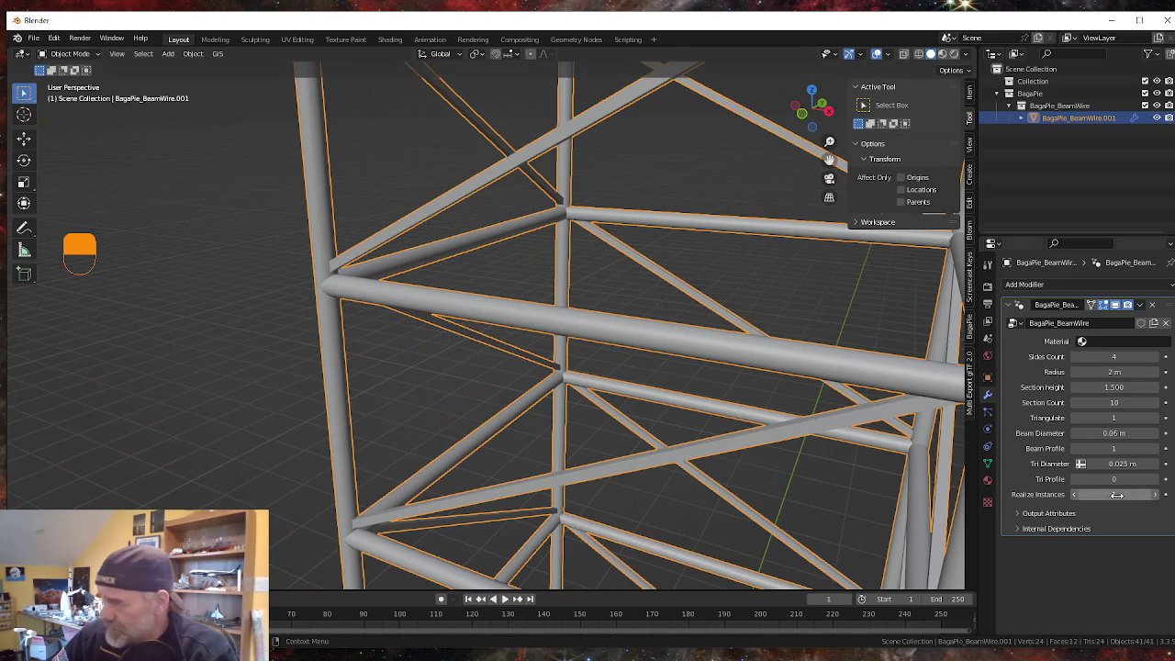
{"action": "scroll", "coordinate": [618, 365], "scroll_direction": "down", "scroll_amount": 8}
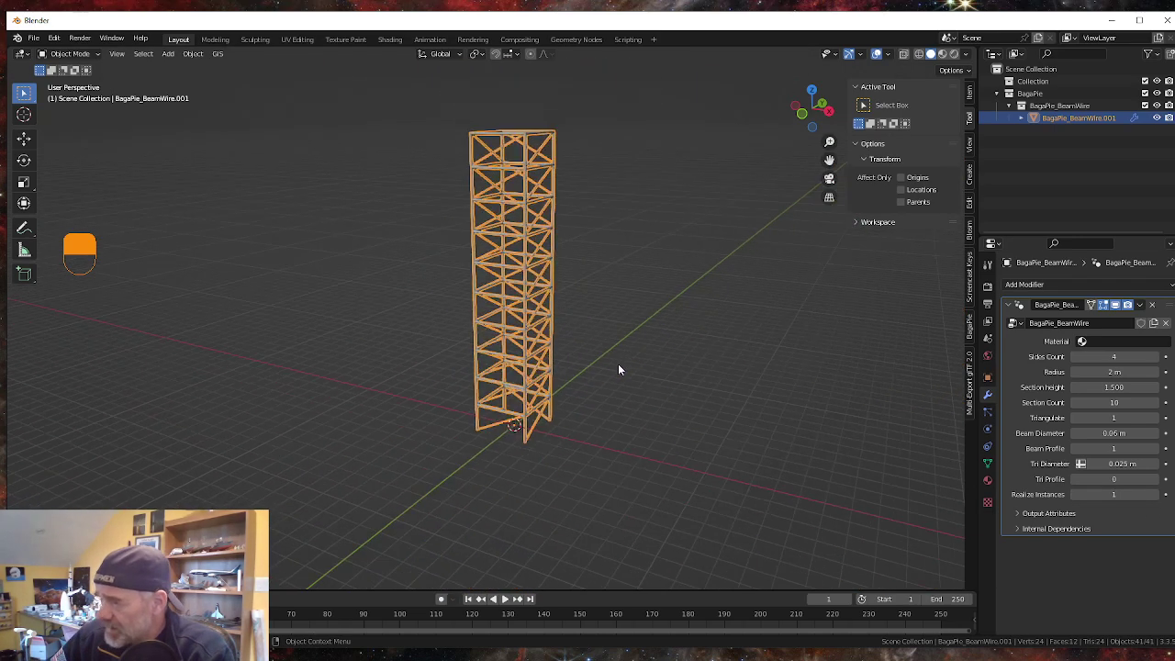
{"action": "scroll", "coordinate": [616, 371], "scroll_direction": "up", "scroll_amount": 6}
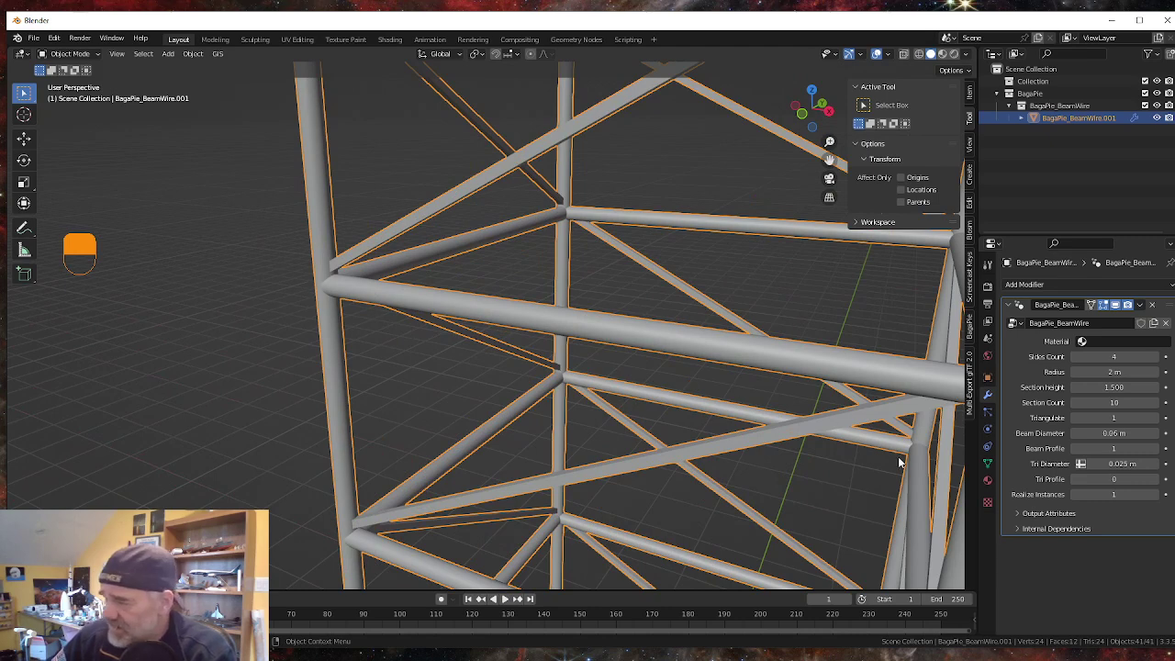
{"action": "left_click", "coordinate": [1074, 494]}
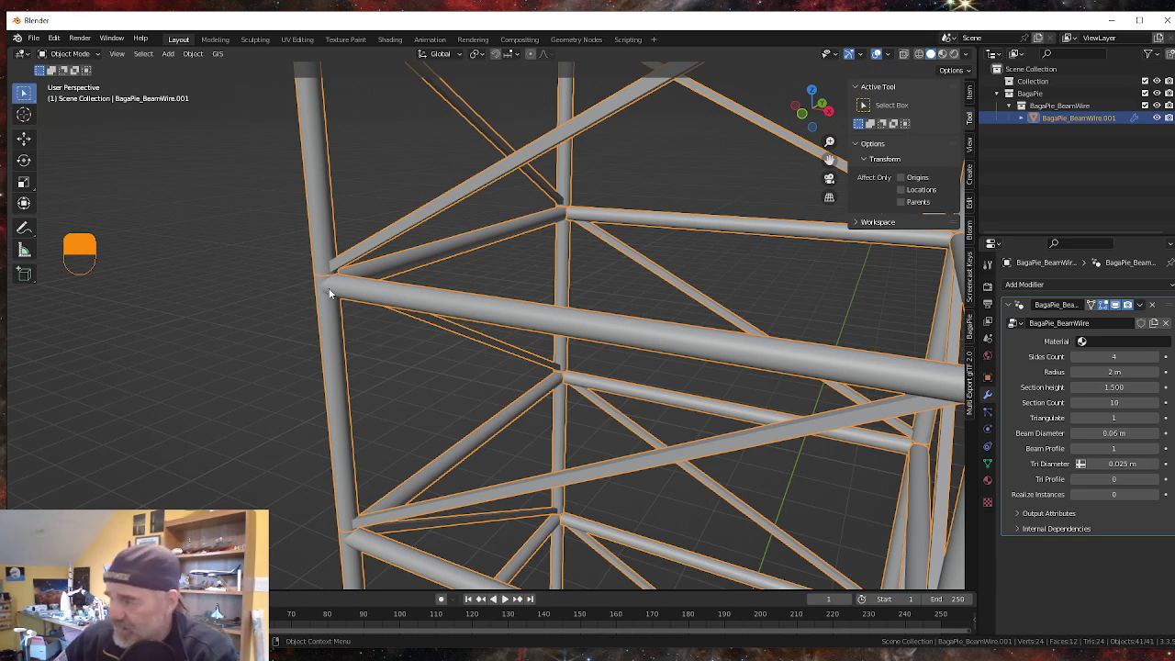
{"action": "left_click", "coordinate": [1155, 494]}
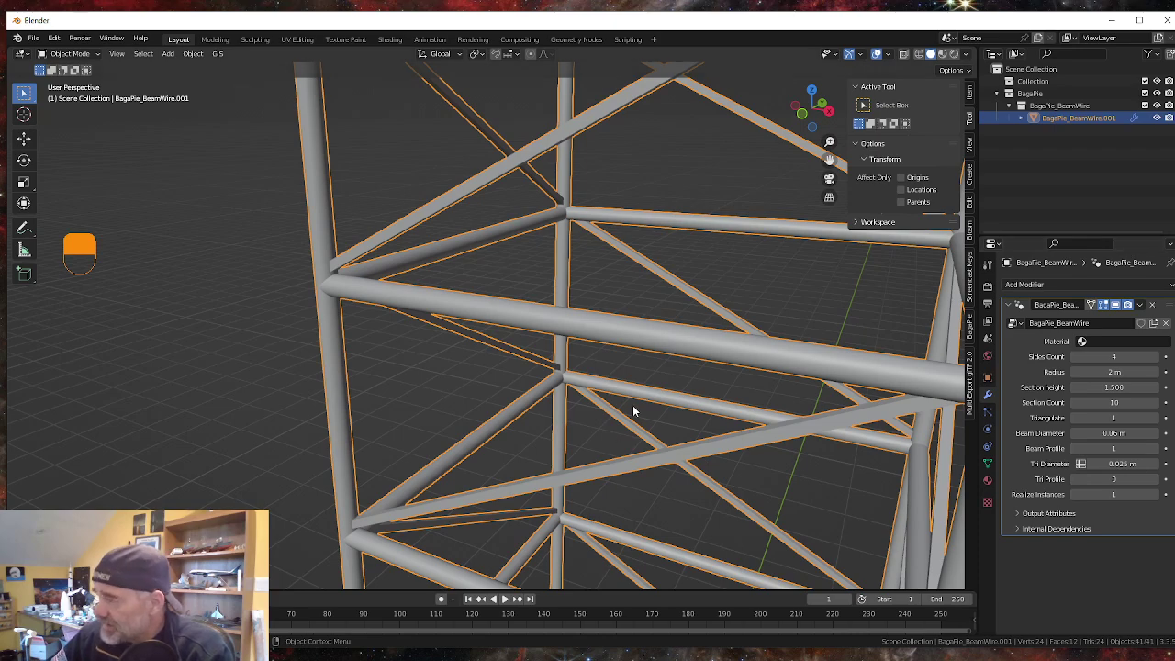
- Reduce the tower's section count to 6
{"action": "scroll", "coordinate": [356, 319], "scroll_direction": "down", "scroll_amount": 8}
{"action": "scroll", "coordinate": [358, 321], "scroll_direction": "down", "scroll_amount": 3}
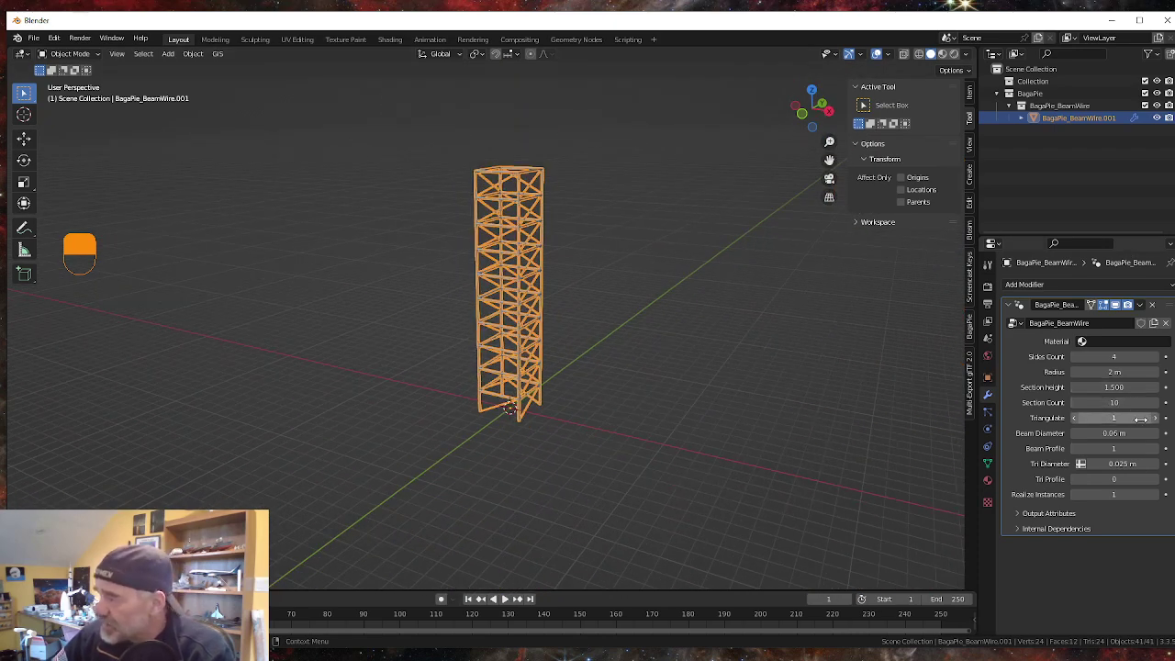
{"action": "left_click", "coordinate": [1075, 403]}
{"action": "left_click", "coordinate": [1076, 404]}
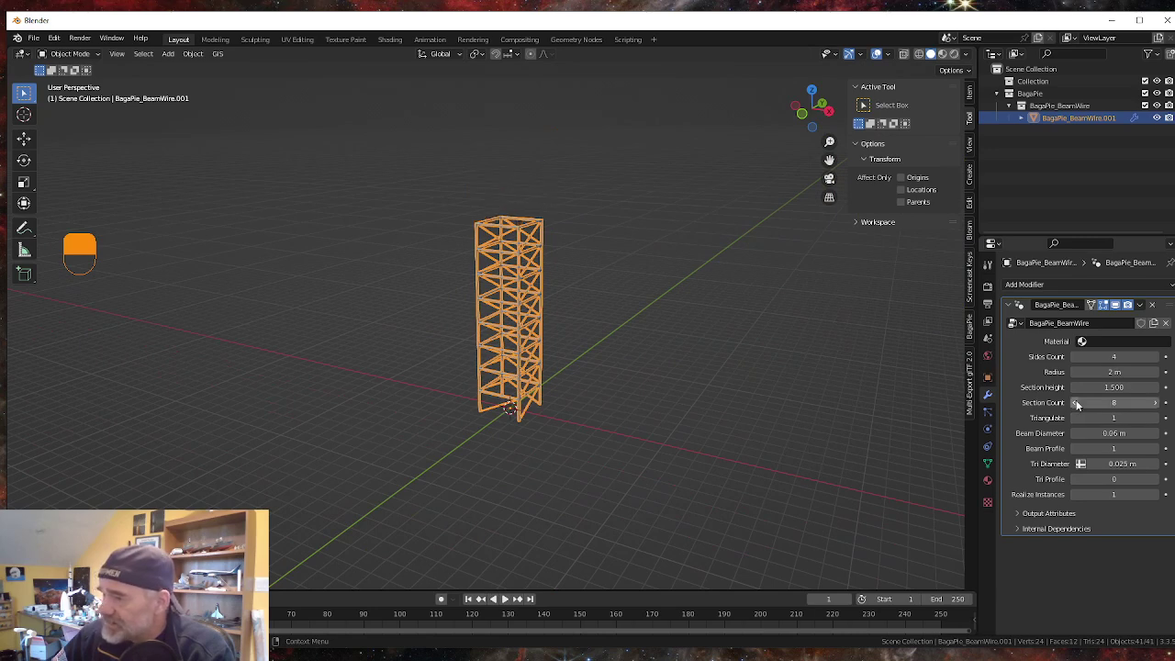
{"action": "left_click", "coordinate": [1076, 404]}
{"action": "left_click", "coordinate": [1076, 404]}
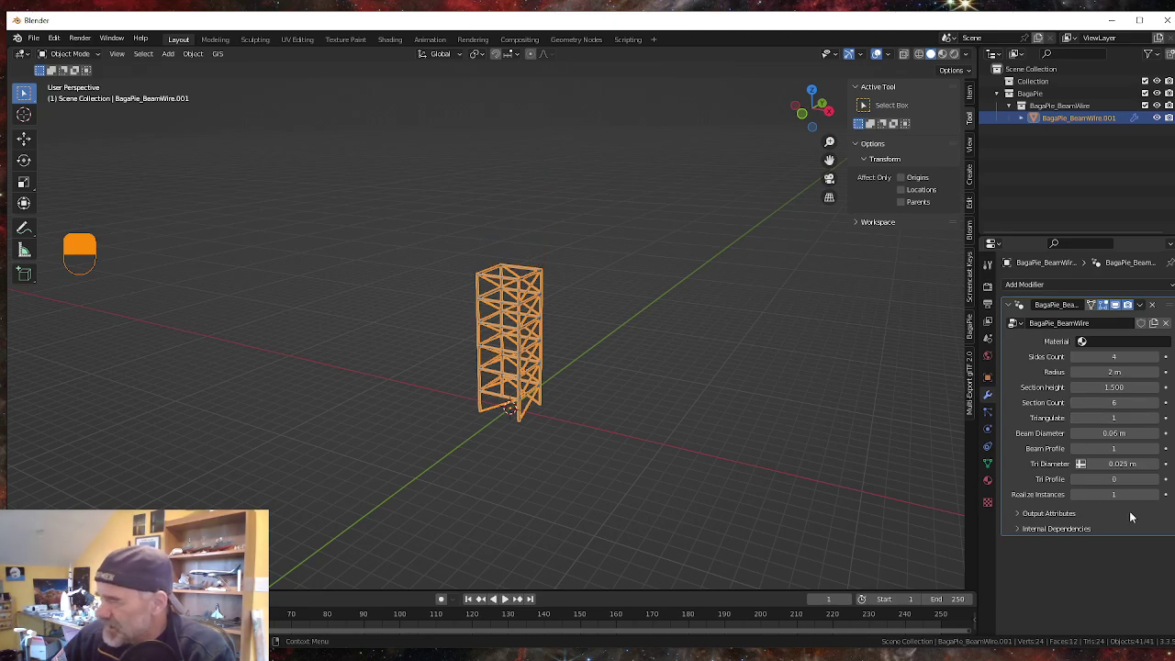
- Set the tower's Realize Instances back to 0 while checking the beam joints up close
{"action": "scroll", "coordinate": [556, 396], "scroll_direction": "up", "scroll_amount": 8}
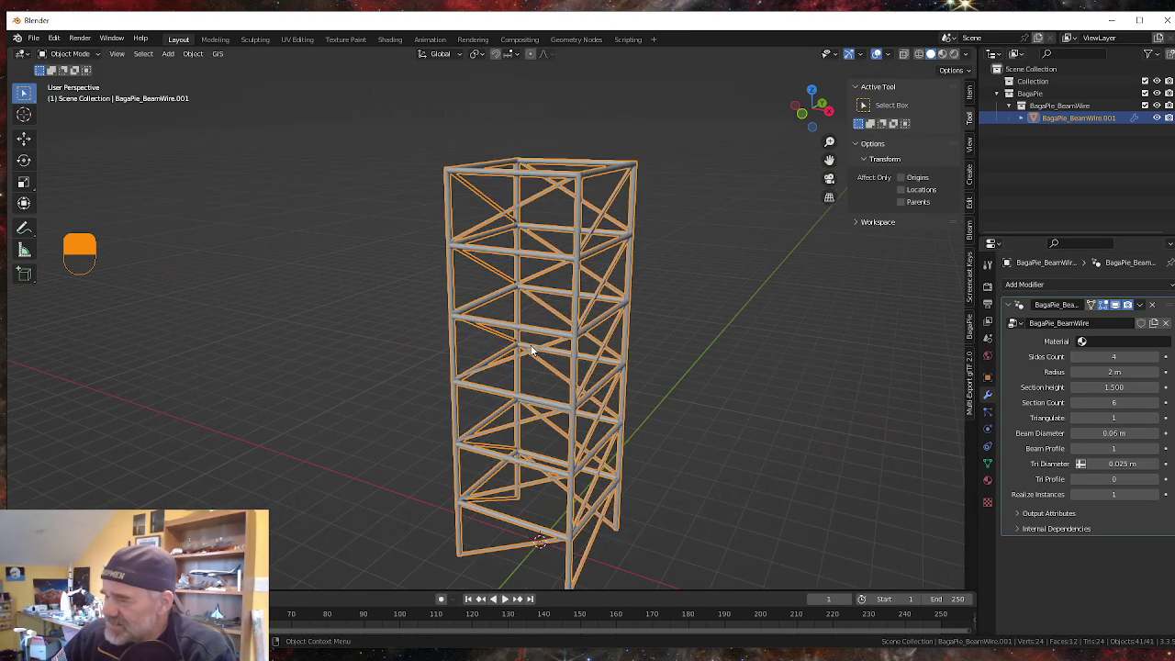
{"action": "scroll", "coordinate": [534, 349], "scroll_direction": "up", "scroll_amount": 2}
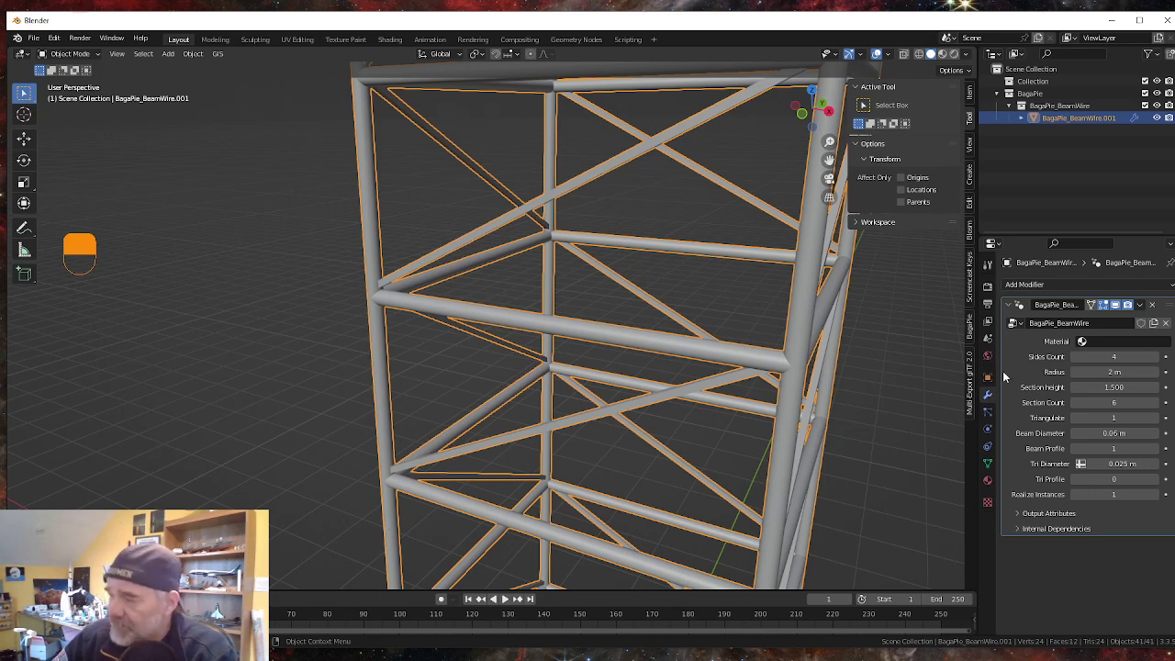
{"action": "left_click", "coordinate": [1075, 495]}
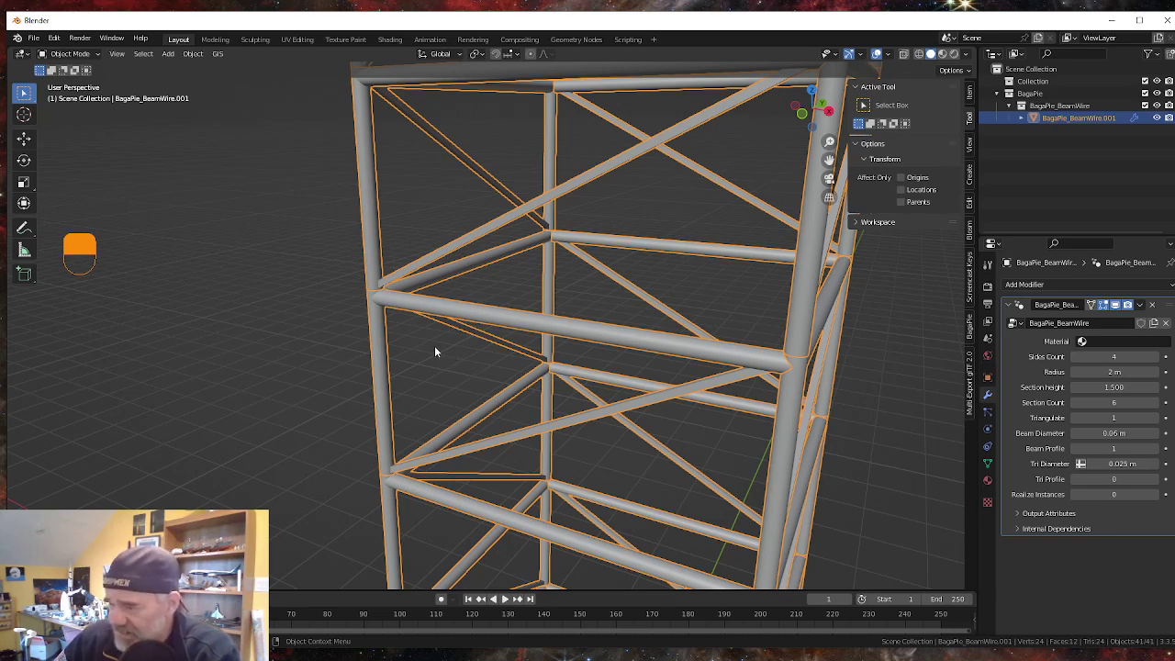
{"action": "scroll", "coordinate": [434, 346], "scroll_direction": "down", "scroll_amount": 6}
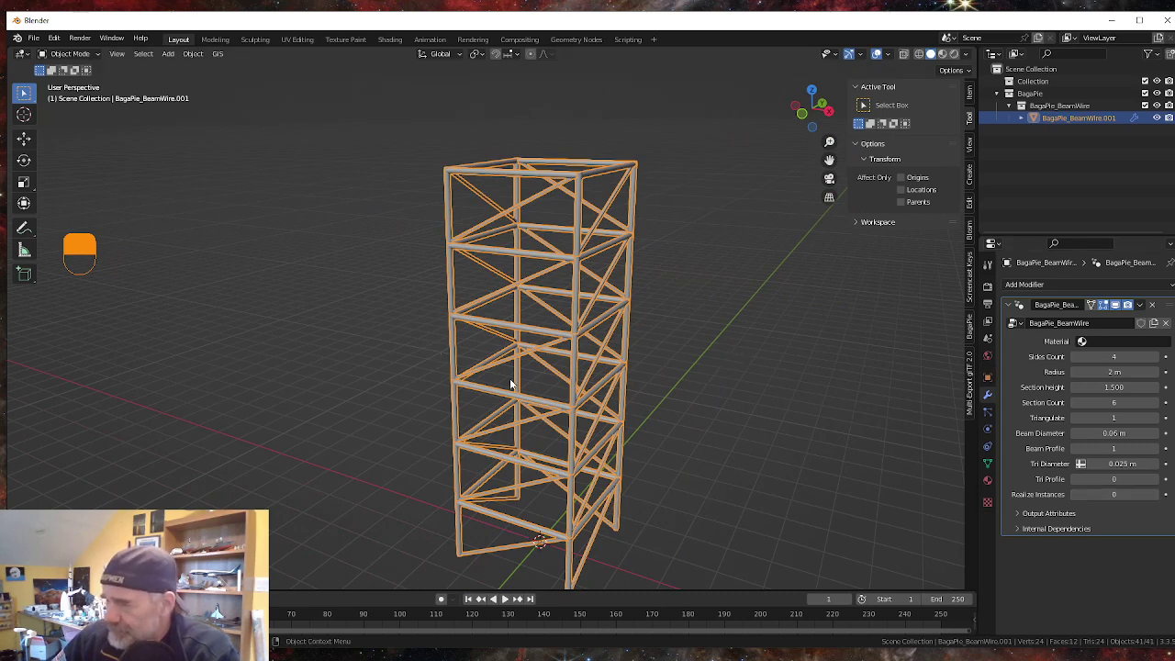
{"action": "scroll", "coordinate": [507, 385], "scroll_direction": "up", "scroll_amount": 1}
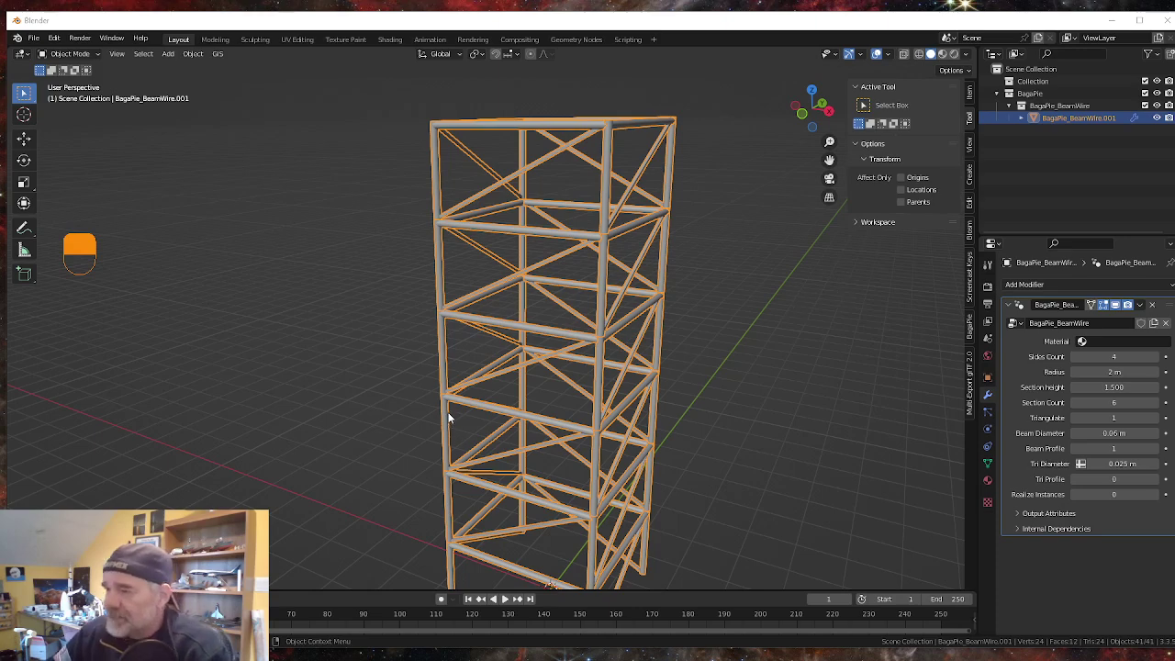
{"action": "scroll", "coordinate": [431, 404], "scroll_direction": "down", "scroll_amount": 3}
{"action": "mouse_move", "coordinate": [595, 452]}
{"action": "middle_mouse_down"}
{"action": "mouse_move", "coordinate": [488, 477]}
{"action": "mouse_move", "coordinate": [448, 472]}
{"action": "mouse_move", "coordinate": [472, 451]}
{"action": "mouse_move", "coordinate": [547, 433]}
{"action": "mouse_move", "coordinate": [596, 456]}
{"action": "middle_mouse_up"}
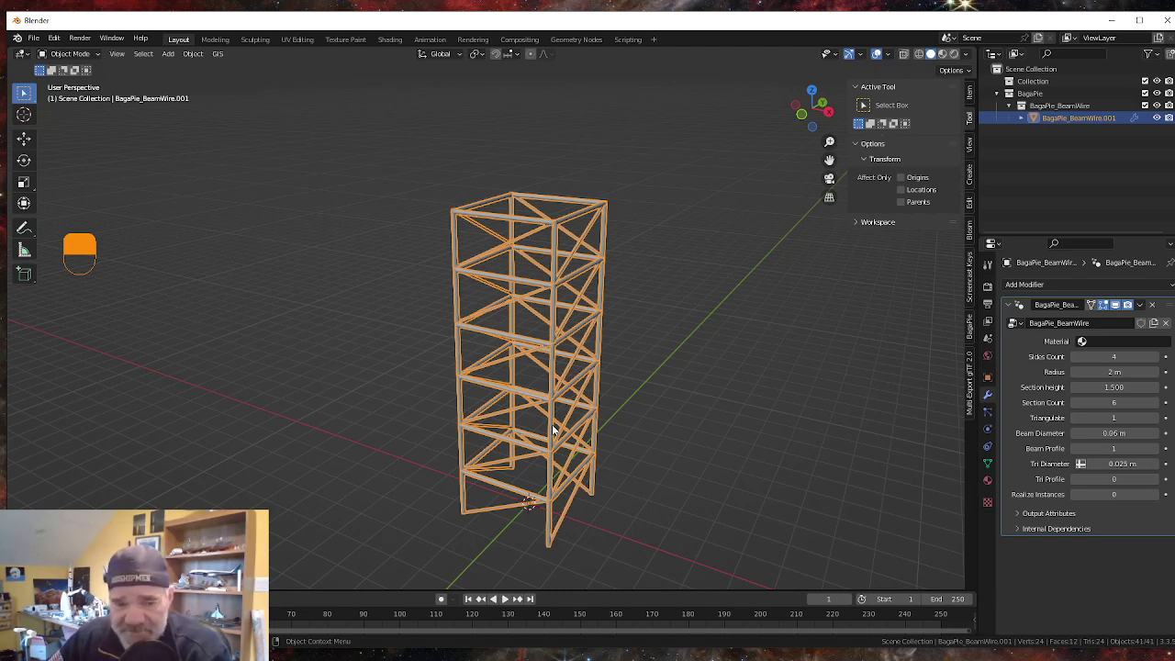
{"action": "middle_click_drag", "start_coordinate": [839, 446], "coordinate": [717, 452]}
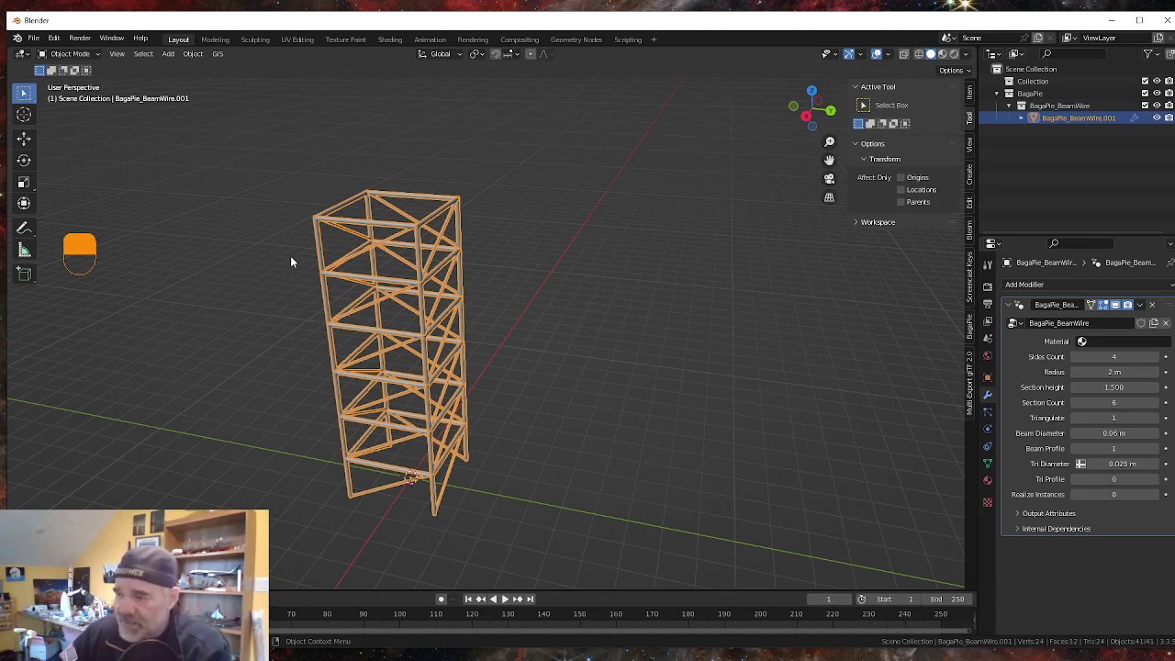
{"action": "middle_click_drag", "start_coordinate": [375, 395], "coordinate": [459, 398]}
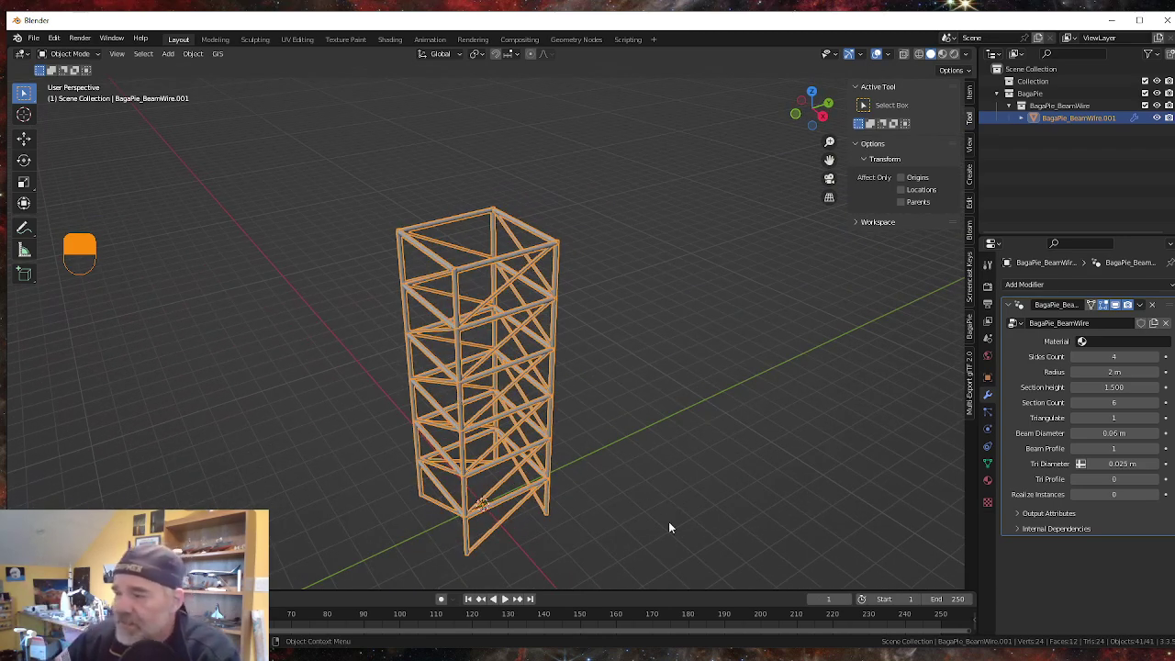
{"action": "middle_click_drag", "start_coordinate": [609, 460], "coordinate": [602, 433]}
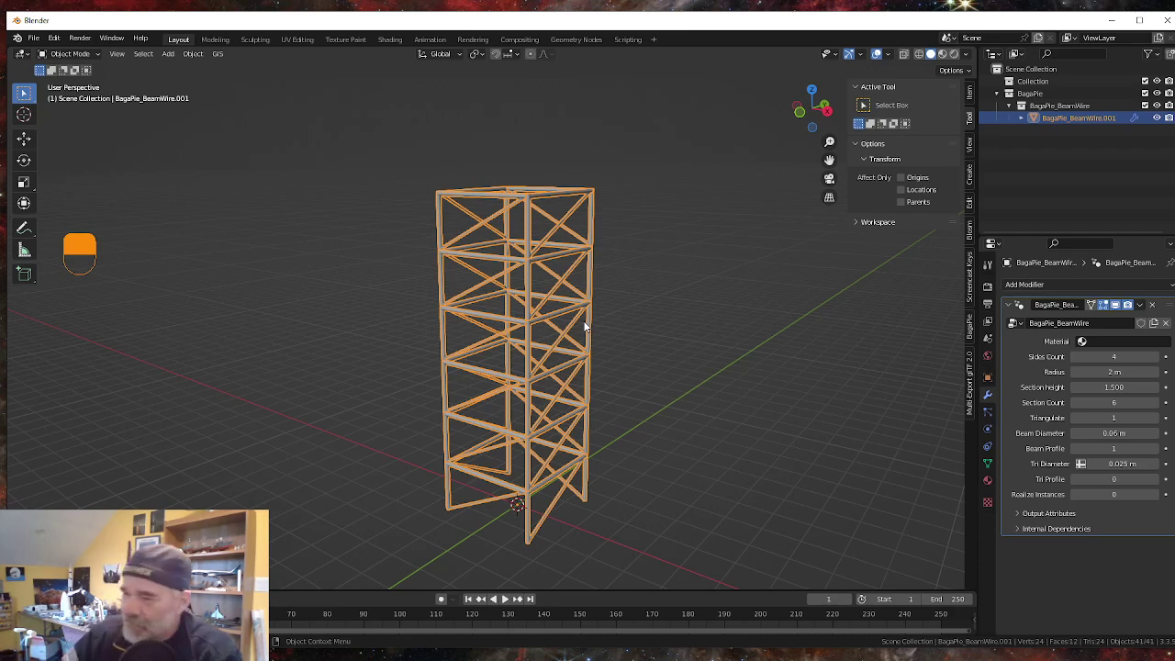
{"action": "middle_click_drag", "start_coordinate": [634, 348], "coordinate": [659, 394]}
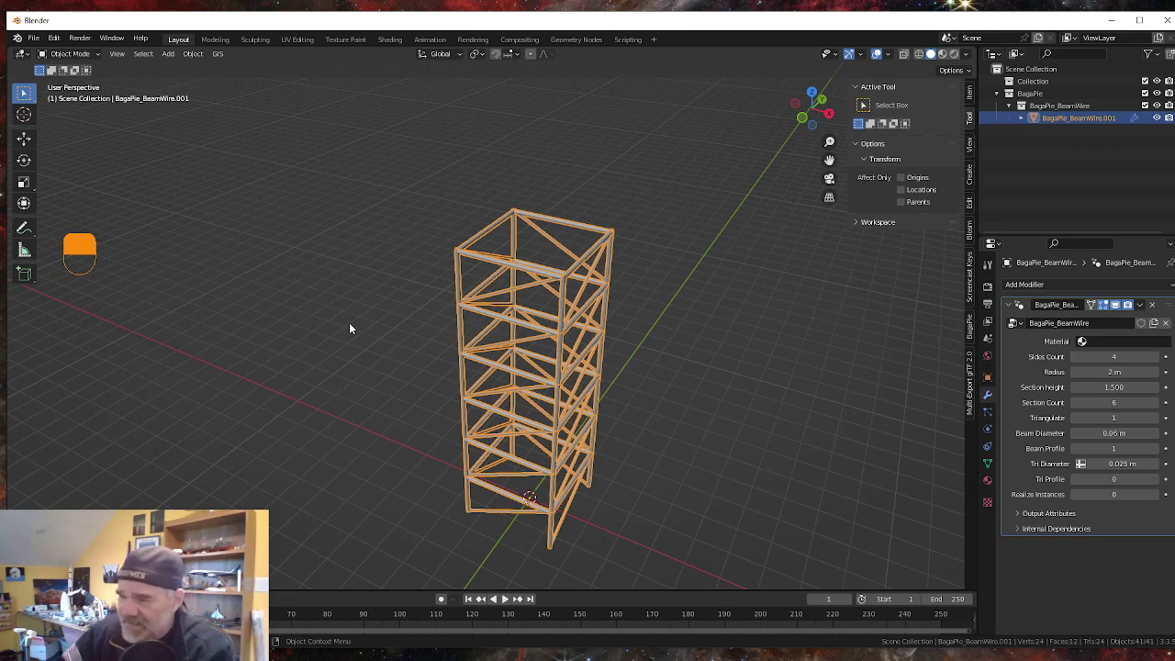
{"action": "middle_click_drag", "start_coordinate": [297, 384], "coordinate": [391, 395]}
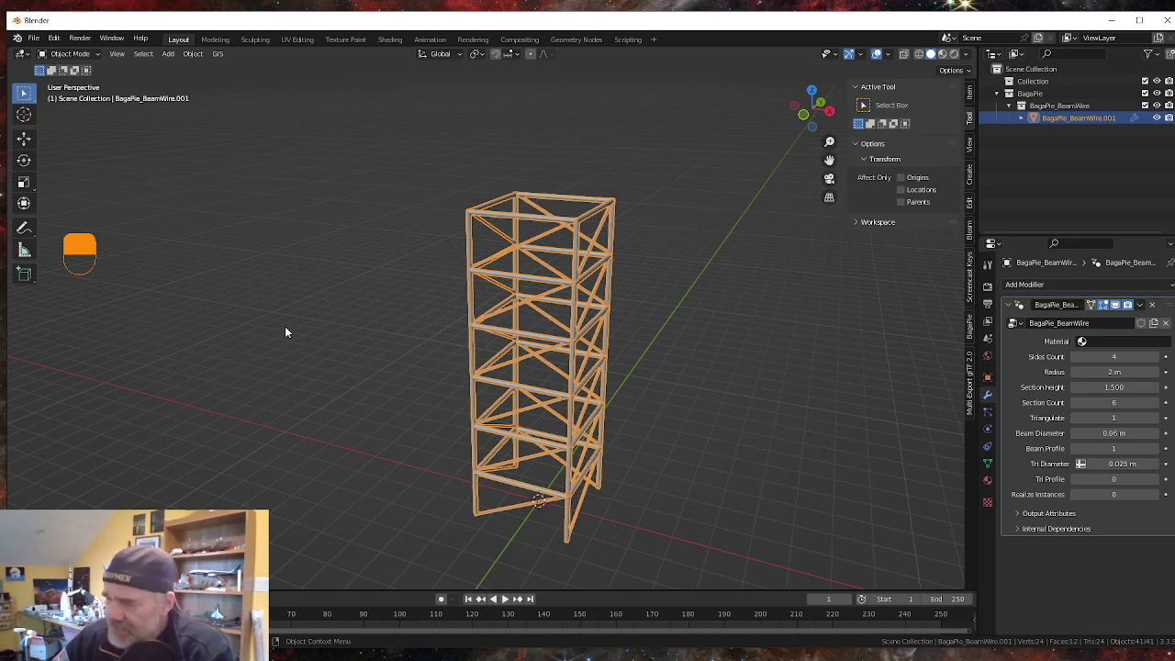
{"action": "middle_click_drag", "start_coordinate": [331, 336], "coordinate": [351, 353]}
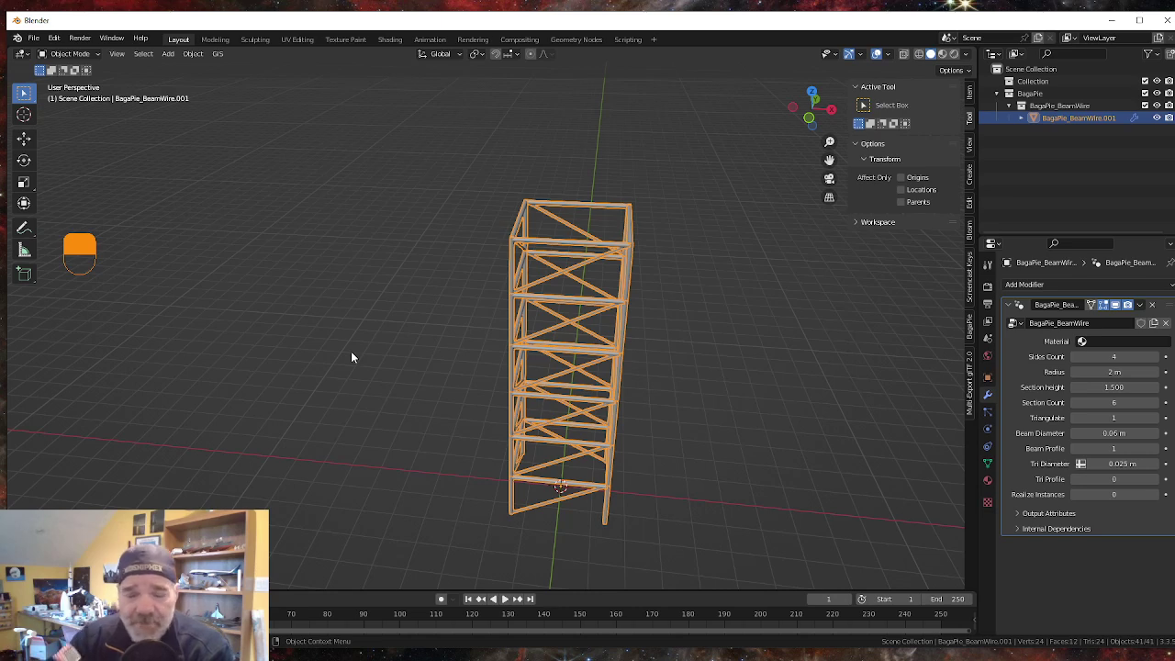
{"action": "key", "text": "j"}
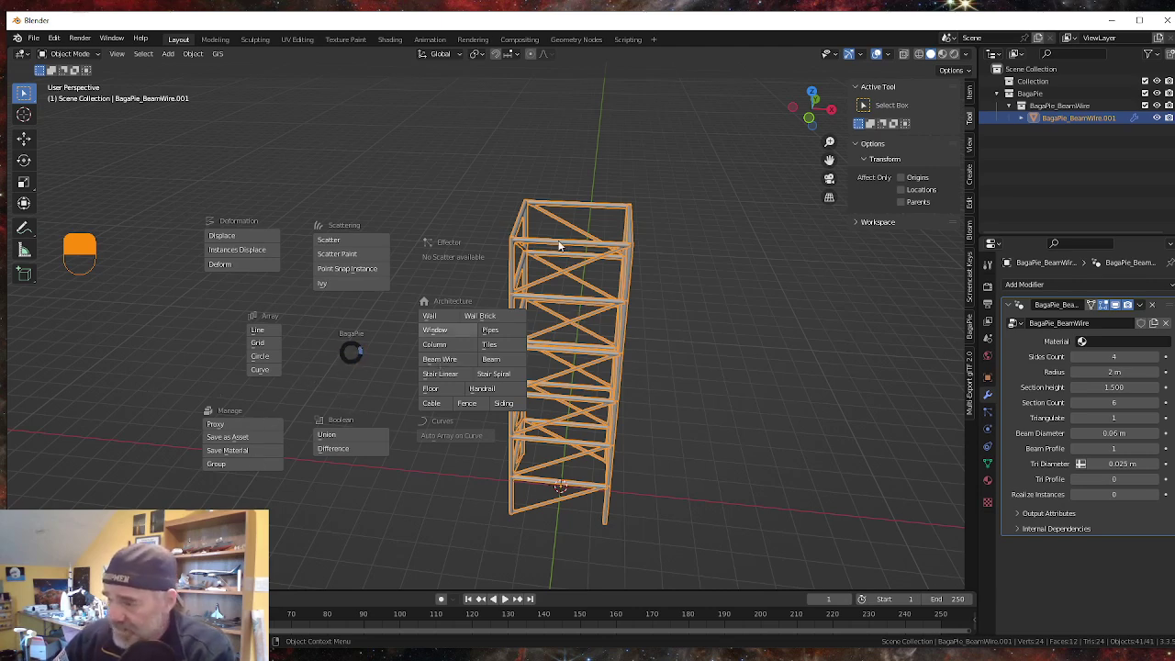
{"action": "key", "text": "Escape"}
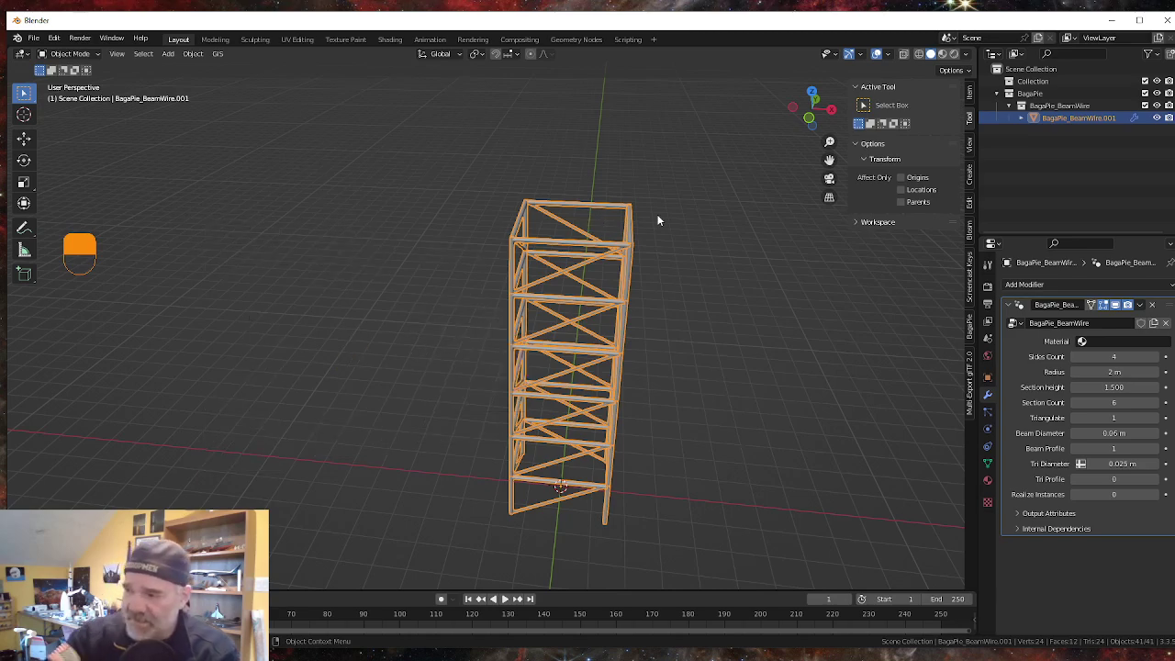
{"action": "middle_click_drag", "start_coordinate": [229, 284], "coordinate": [180, 274]}
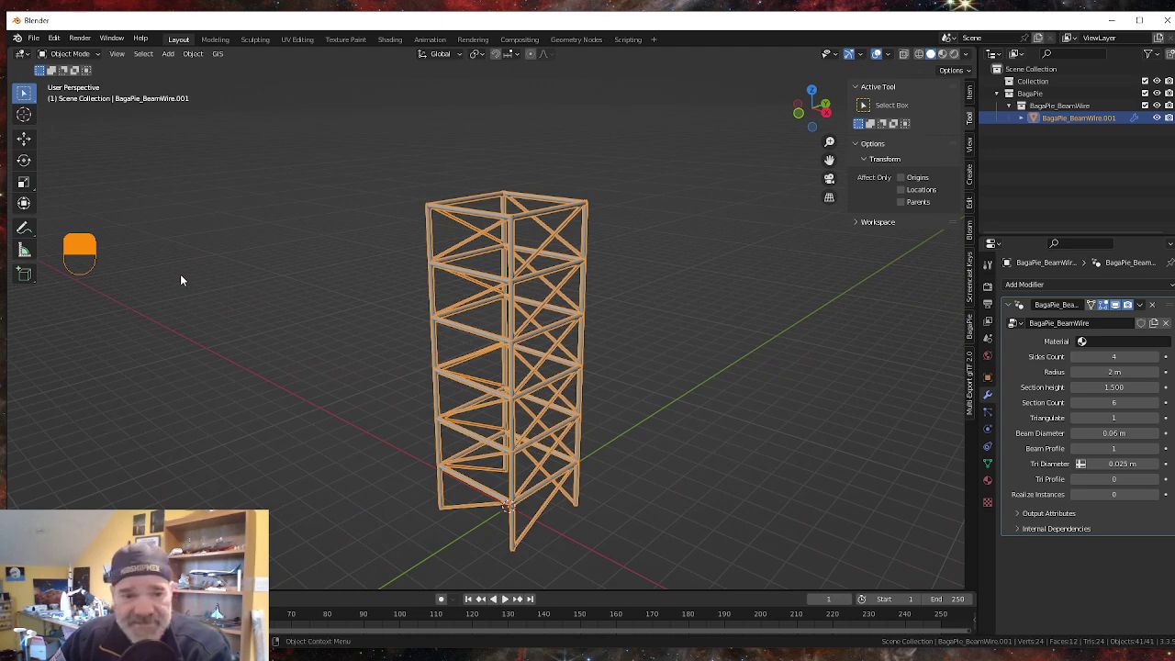